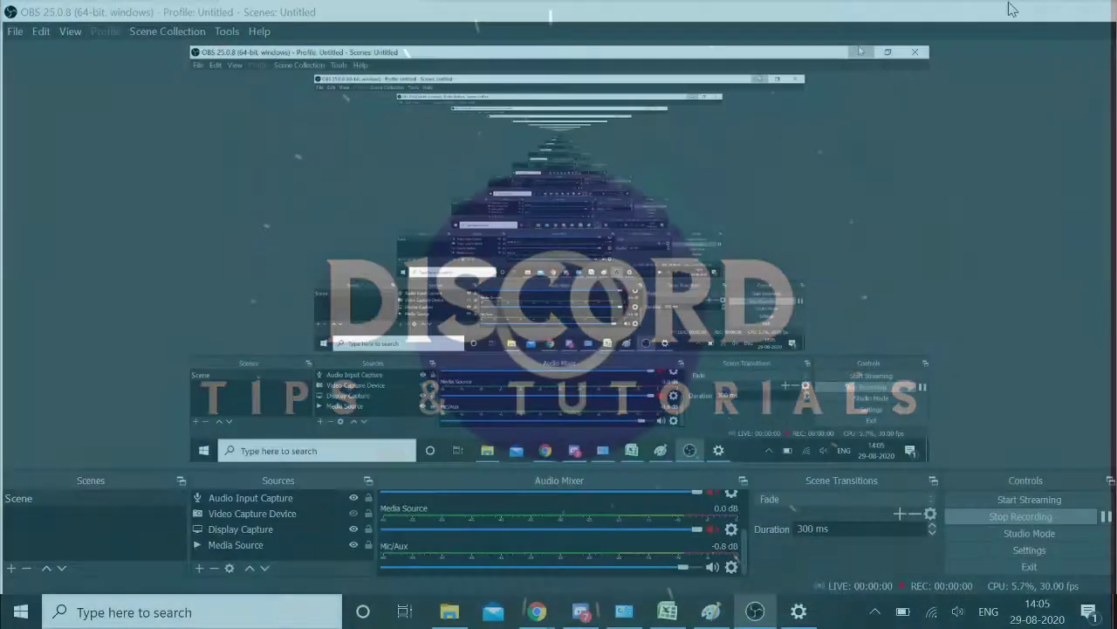
Step: Open the discordtips.com article on adding Rythm Bot, dismiss its subscription pop-up and read the prerequisites and first steps
{"action": "left_click", "coordinate": [1013, 10]}
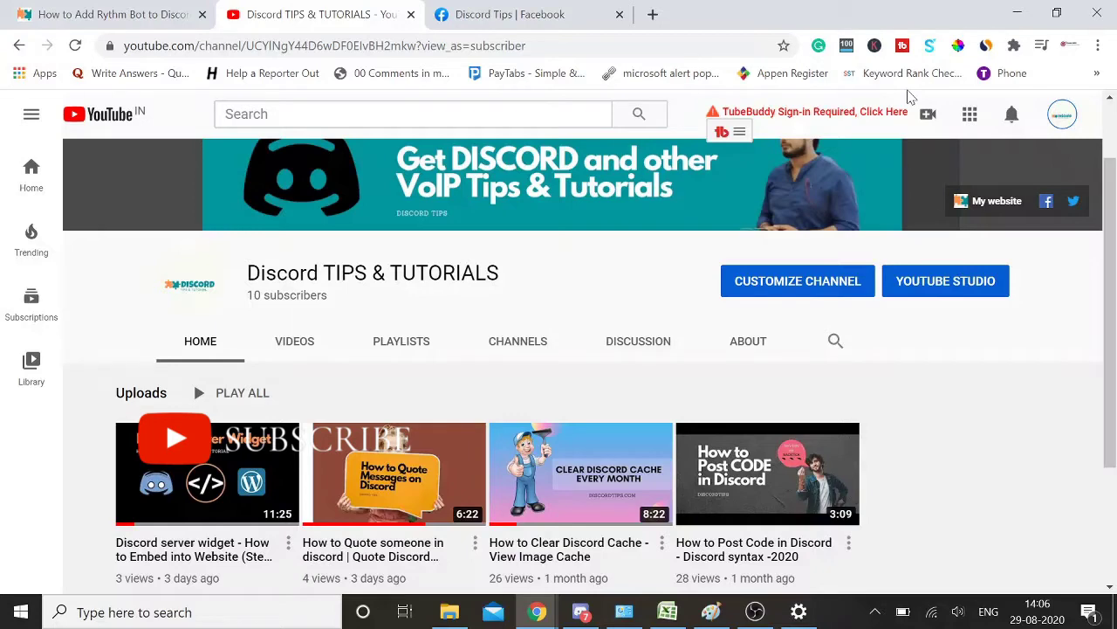
{"action": "left_click", "coordinate": [133, 12]}
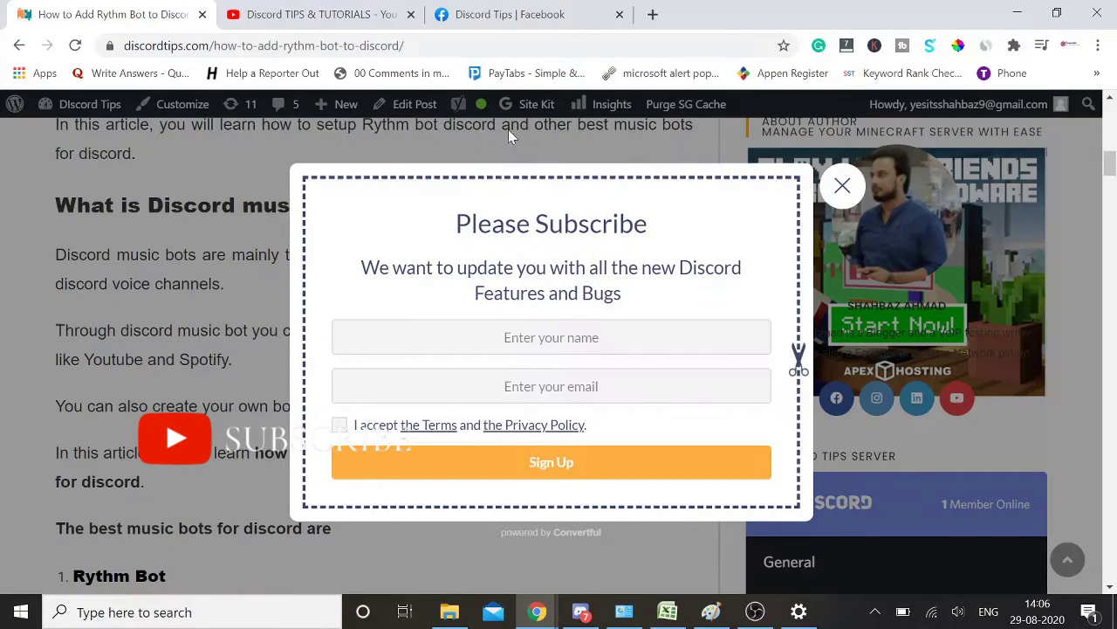
{"action": "left_click", "coordinate": [842, 185]}
{"action": "scroll", "coordinate": [199, 402], "scroll_direction": "down", "scroll_amount": 2}
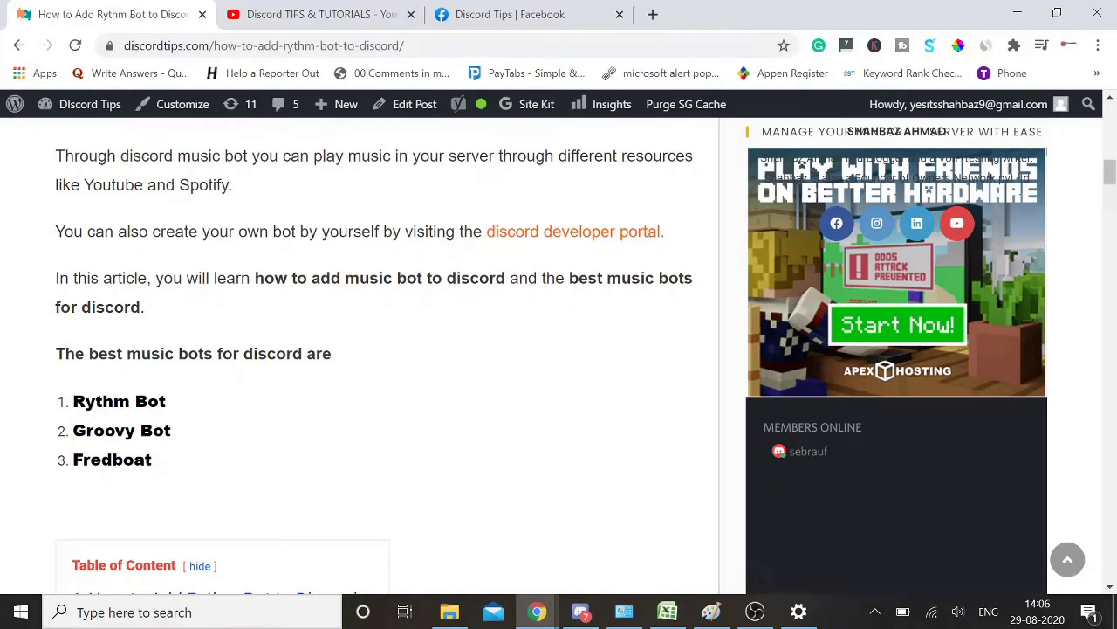
{"action": "scroll", "coordinate": [289, 309], "scroll_direction": "down", "scroll_amount": 7}
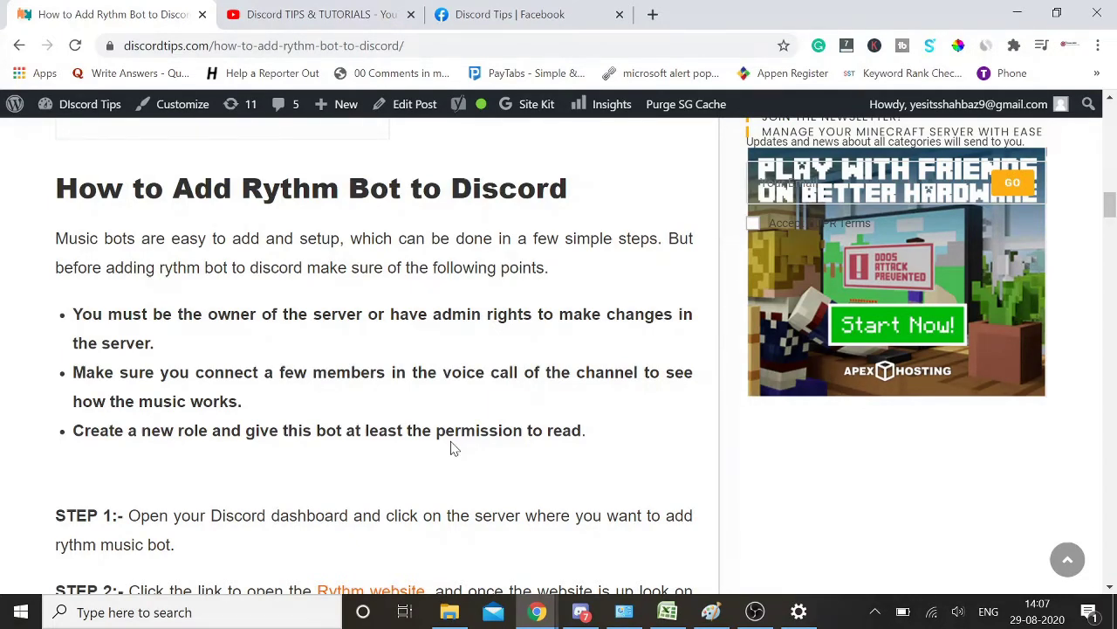
{"action": "scroll", "coordinate": [436, 461], "scroll_direction": "down", "scroll_amount": 2}
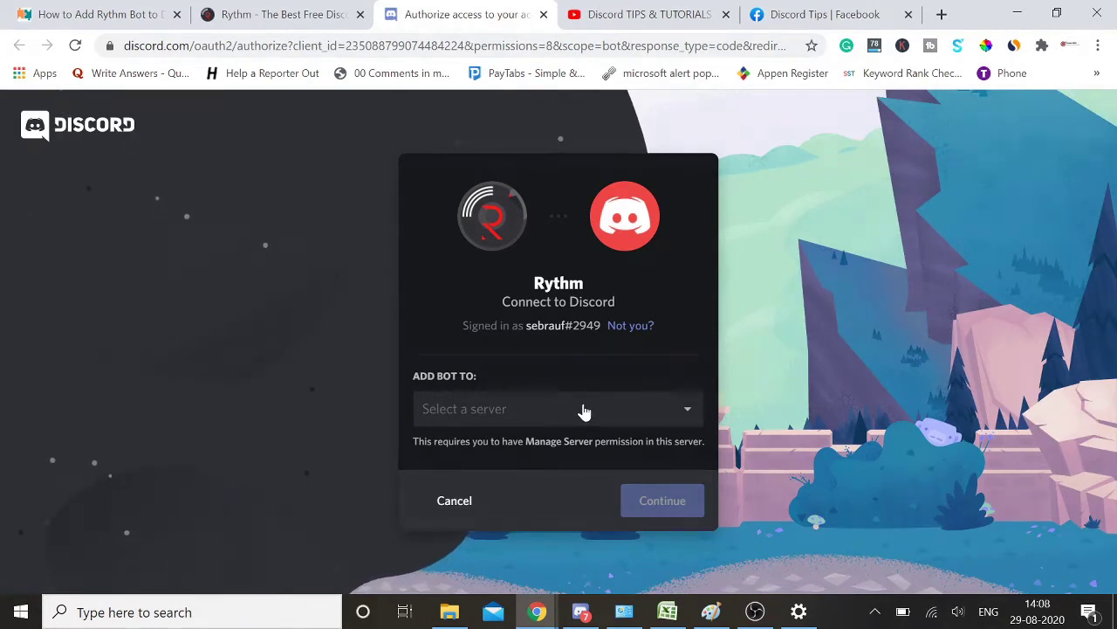
Step: Choose GTA PR group as the server to add the Rythm bot to and continue to its permissions
{"action": "left_click", "coordinate": [584, 412]}
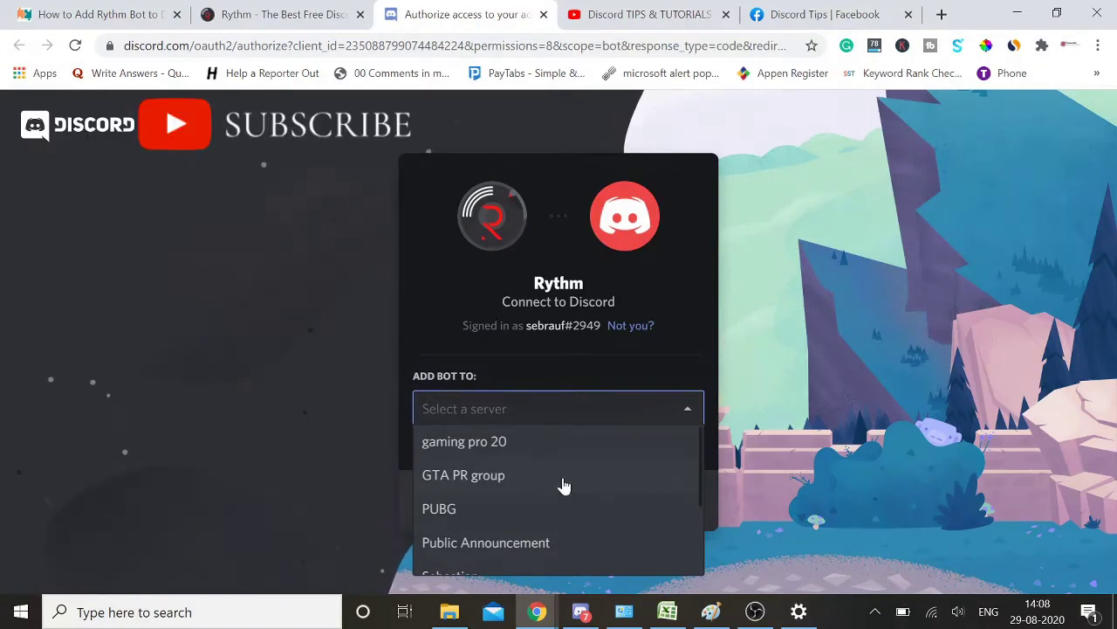
{"action": "scroll", "coordinate": [563, 485], "scroll_direction": "down", "scroll_amount": 3}
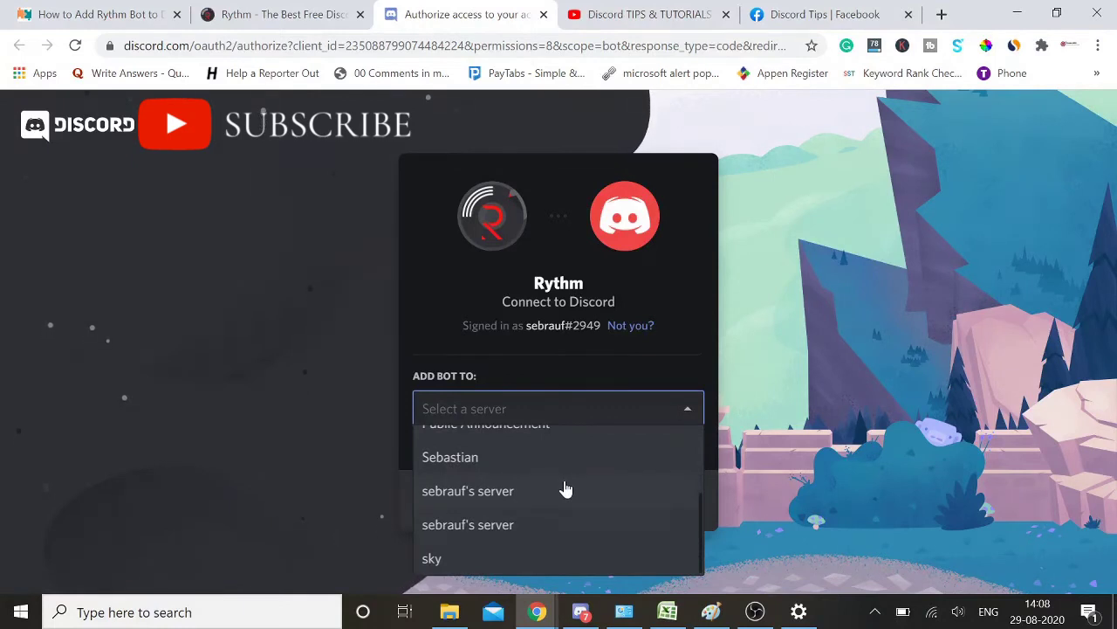
{"action": "scroll", "coordinate": [564, 487], "scroll_direction": "up", "scroll_amount": 3}
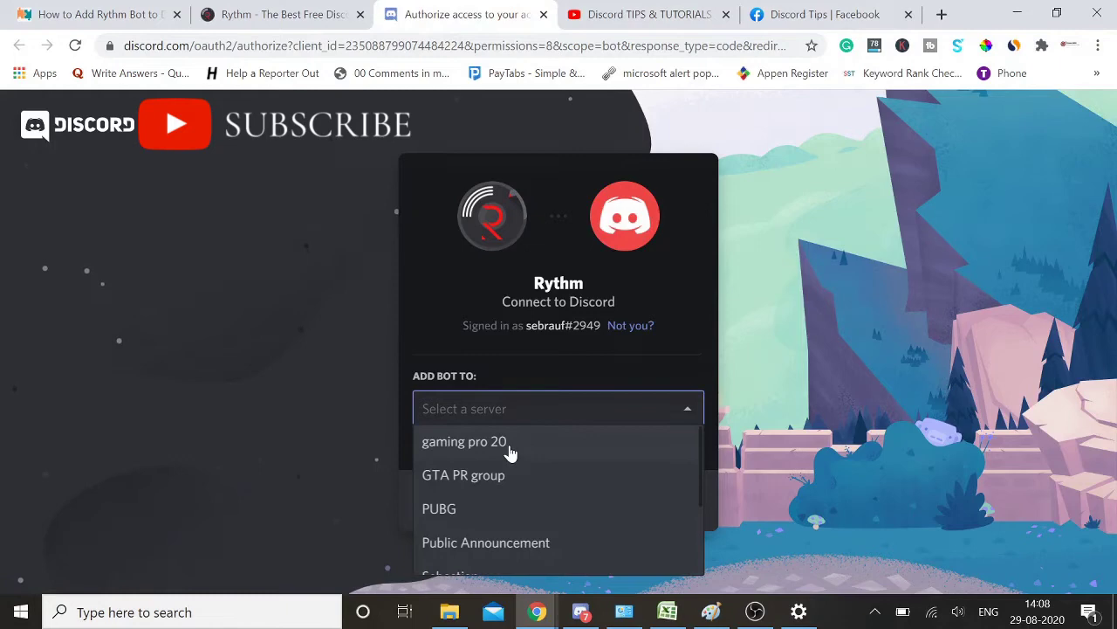
{"action": "left_click", "coordinate": [491, 477]}
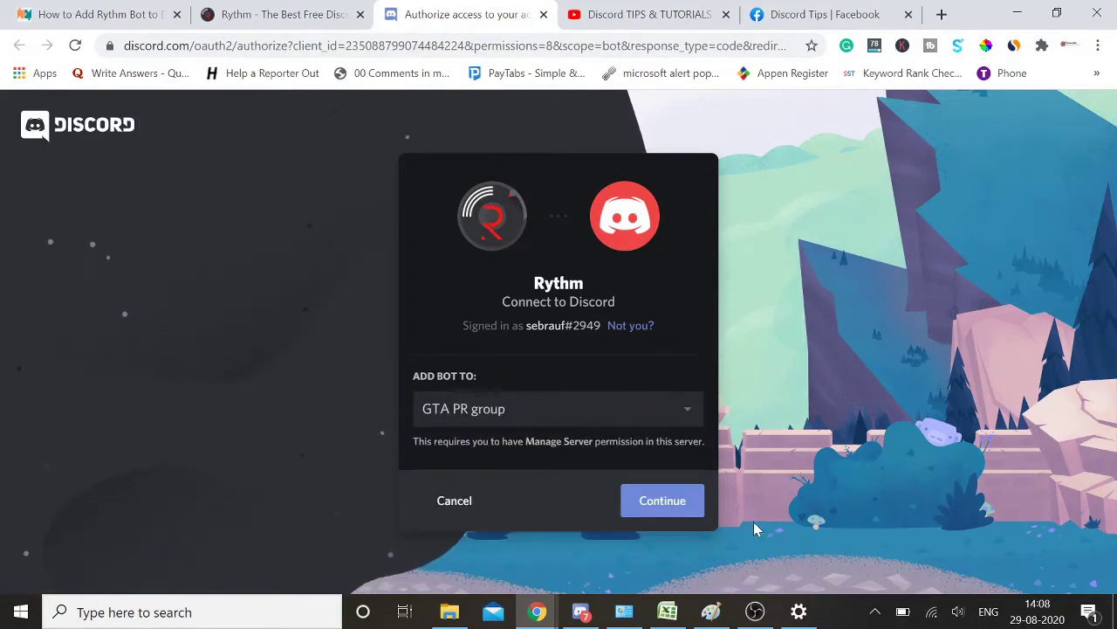
{"action": "left_click", "coordinate": [668, 506]}
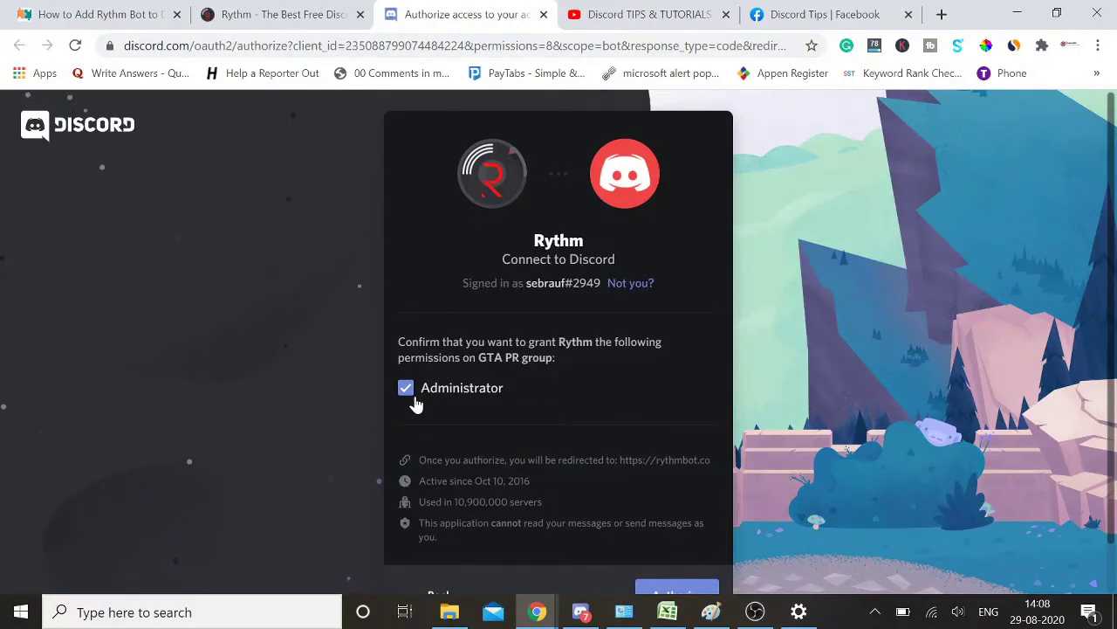
Step: Authorize Rythm with the Administrator permission on GTA PR group and complete the robot check
{"action": "scroll", "coordinate": [578, 455], "scroll_direction": "down", "scroll_amount": 1}
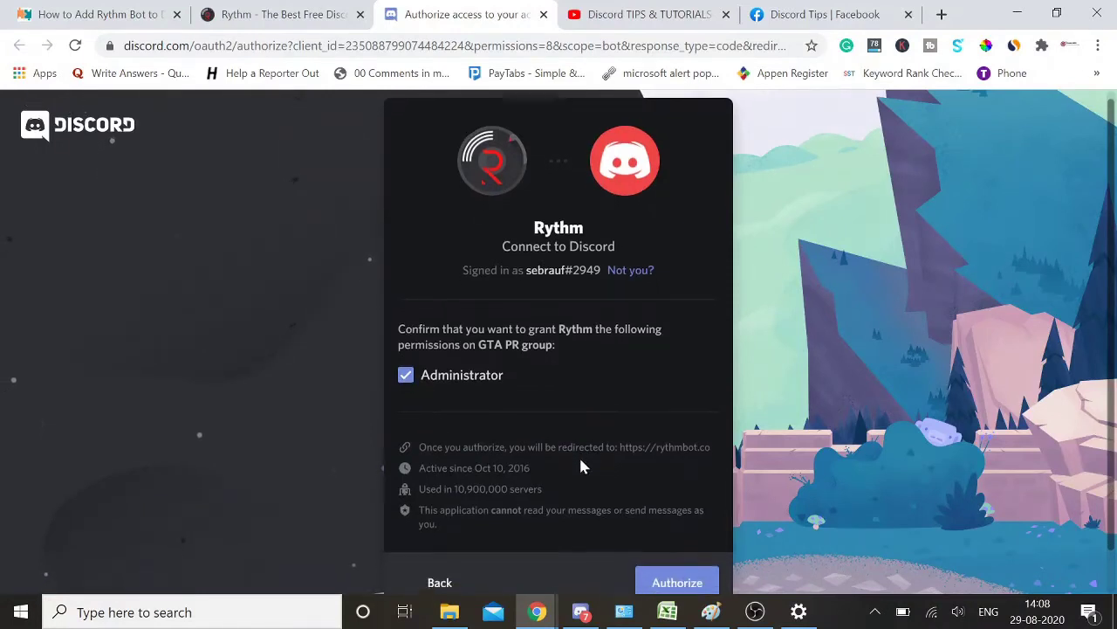
{"action": "left_click", "coordinate": [666, 543]}
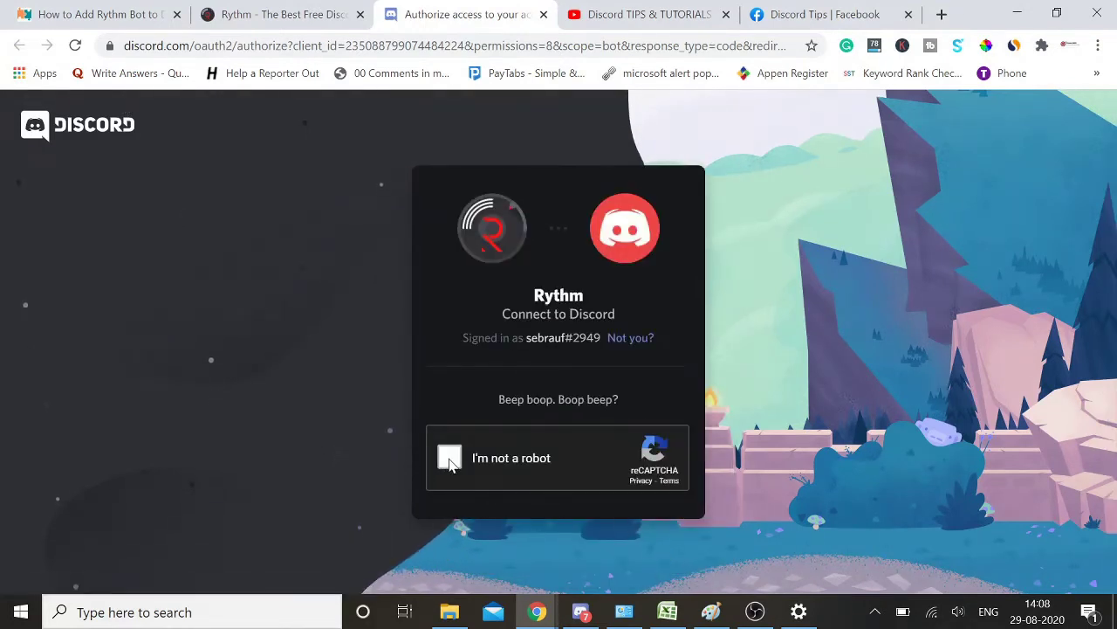
{"action": "left_click", "coordinate": [450, 458]}
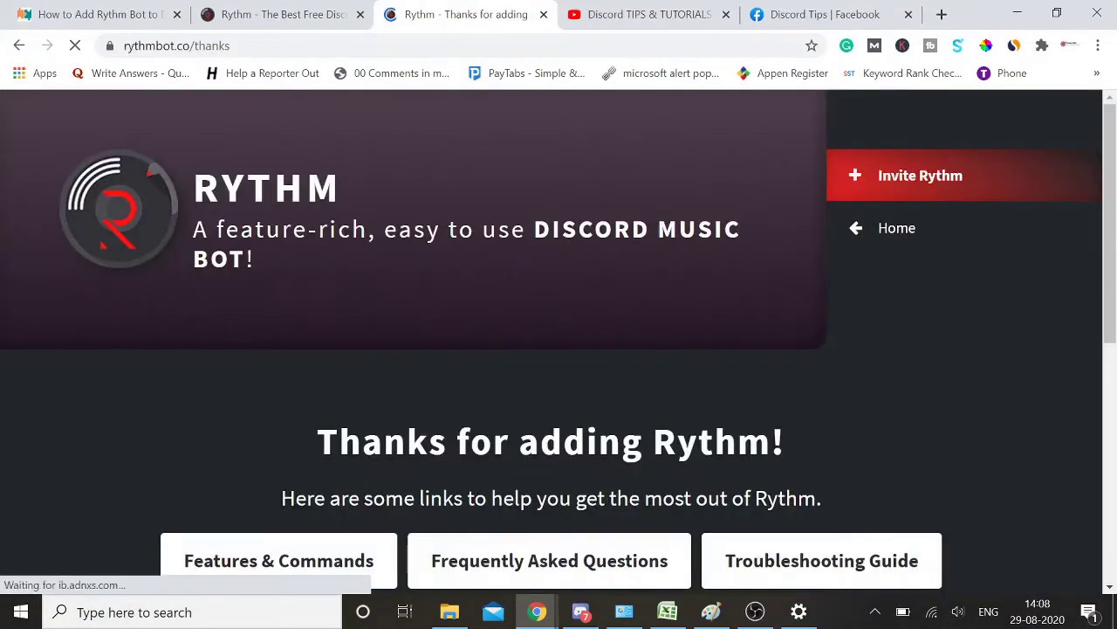
{"action": "left_click_drag", "start_coordinate": [305, 432], "coordinate": [806, 414]}
{"action": "left_click", "coordinate": [805, 414]}
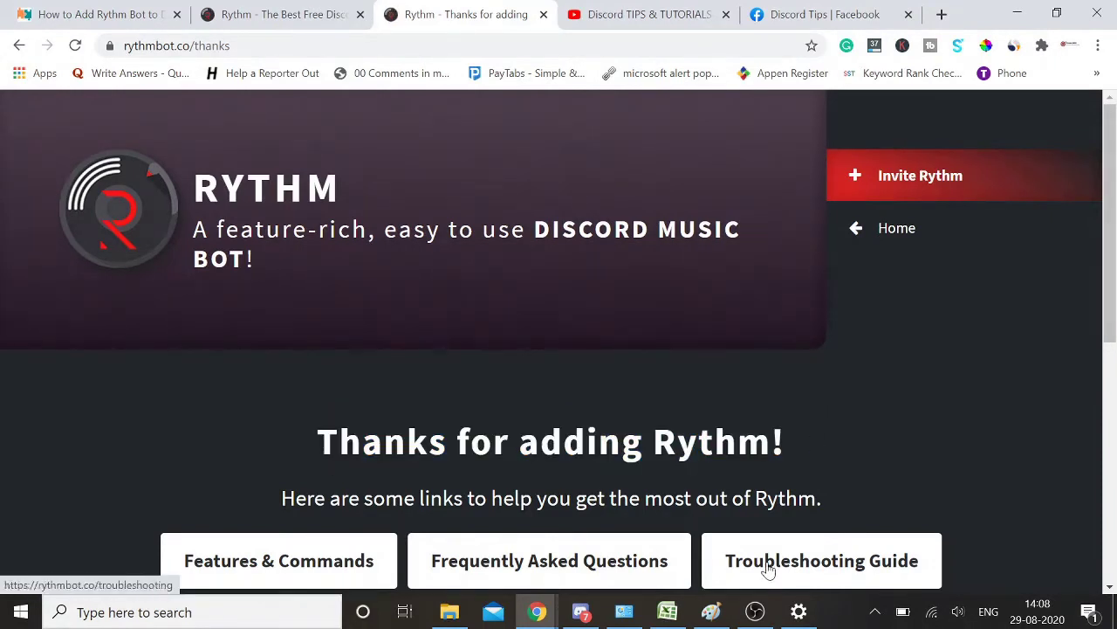
Step: In Discord's GTA PR group server, join the General voice channel and start a !play message in gta-text-channel
{"action": "left_click", "coordinate": [582, 614]}
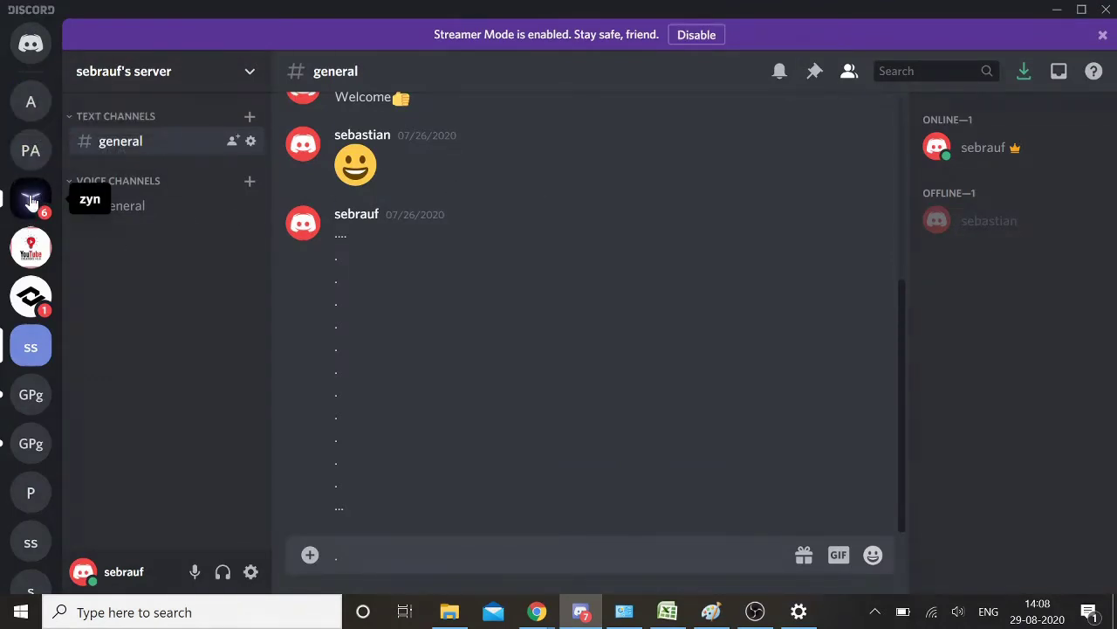
{"action": "left_click", "coordinate": [30, 399]}
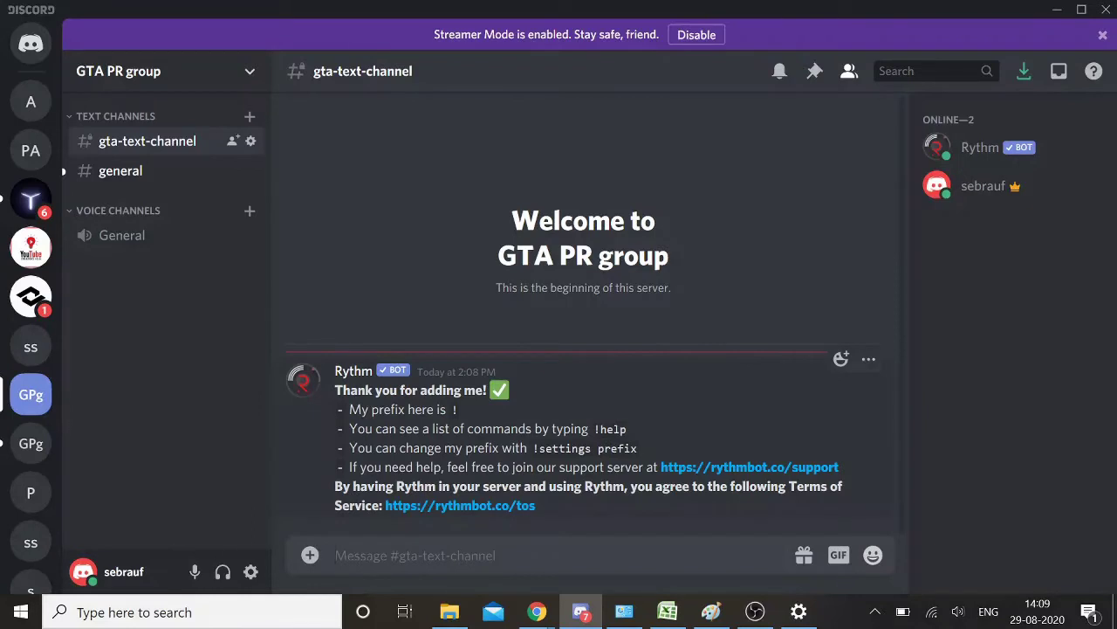
{"action": "left_click", "coordinate": [121, 236]}
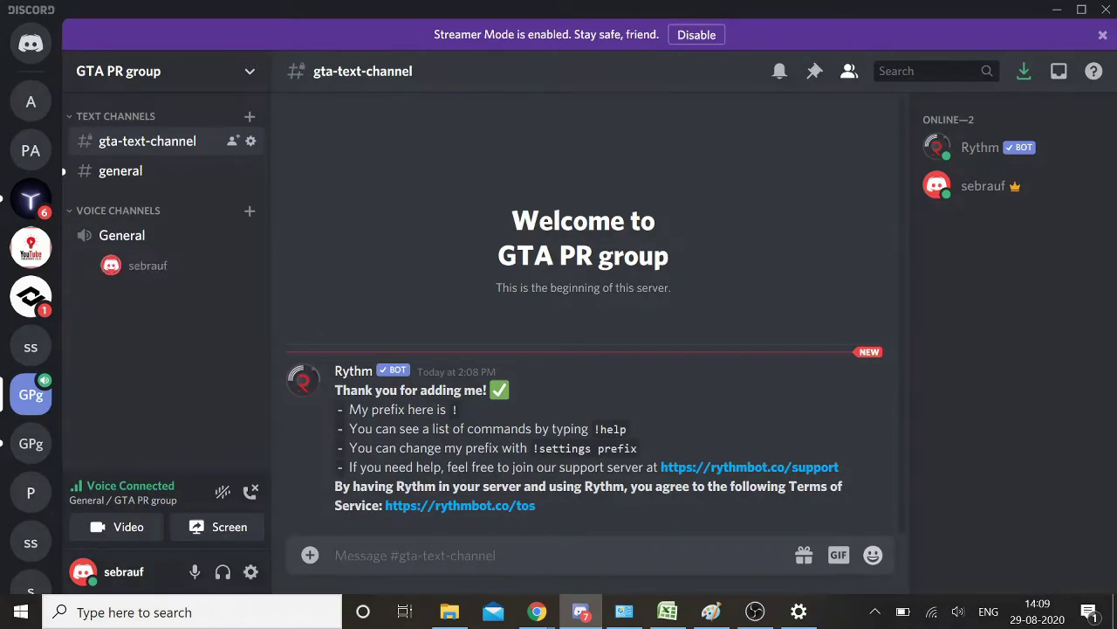
{"action": "type", "text": "!"}
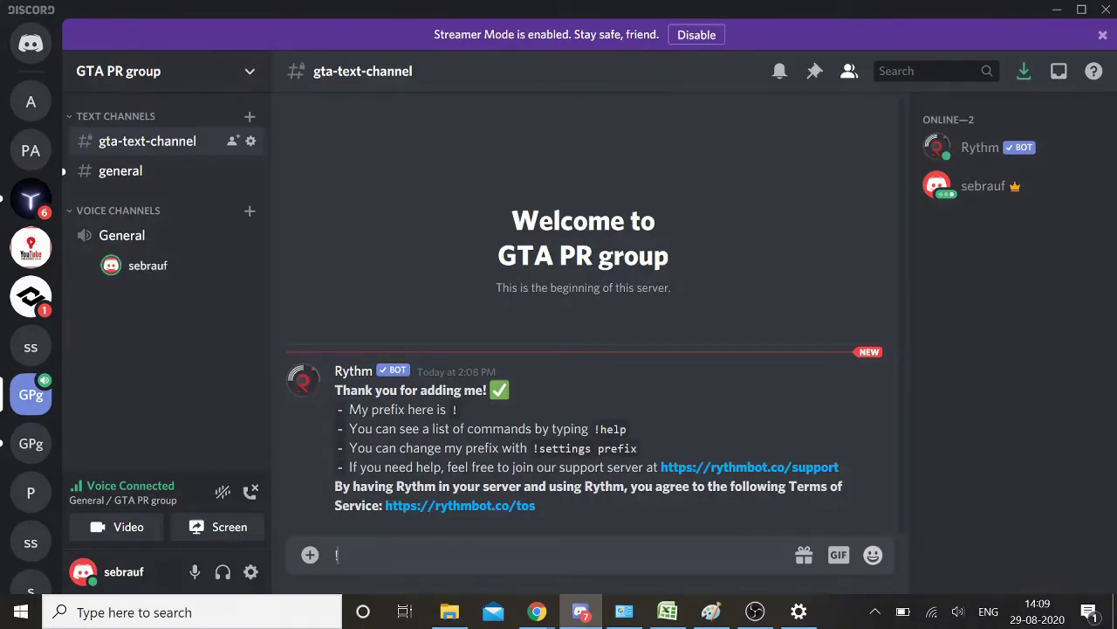
{"action": "type", "text": "play"}
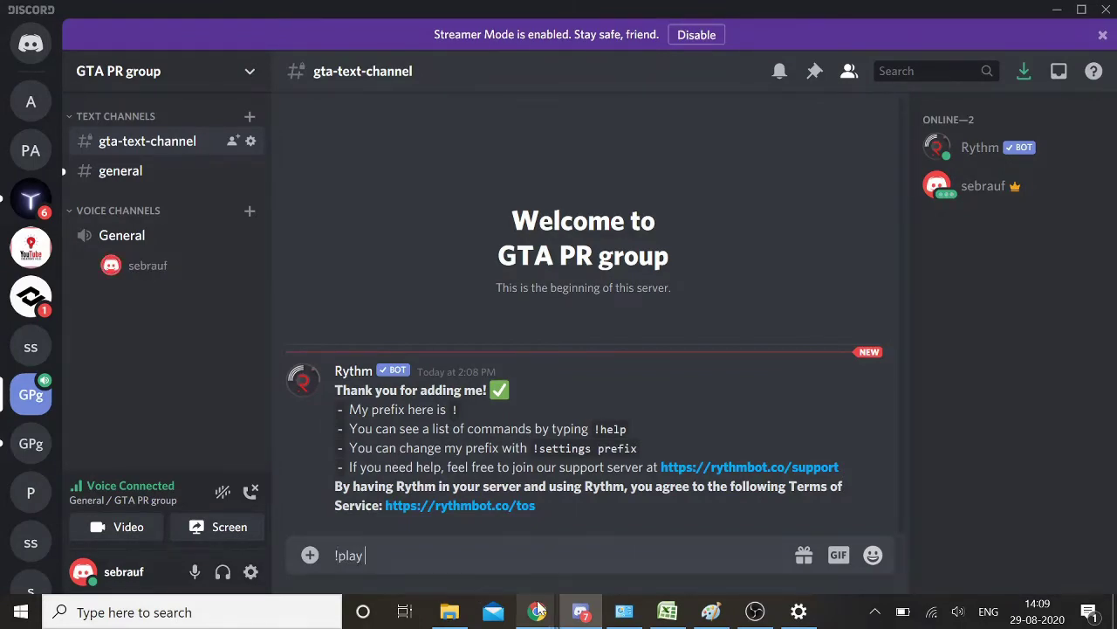
Step: Switch to Chrome, open YouTube in a new tab and search for "bob marley"
{"action": "mouse_move", "coordinate": [537, 611]}
{"action": "left_click", "coordinate": [572, 543]}
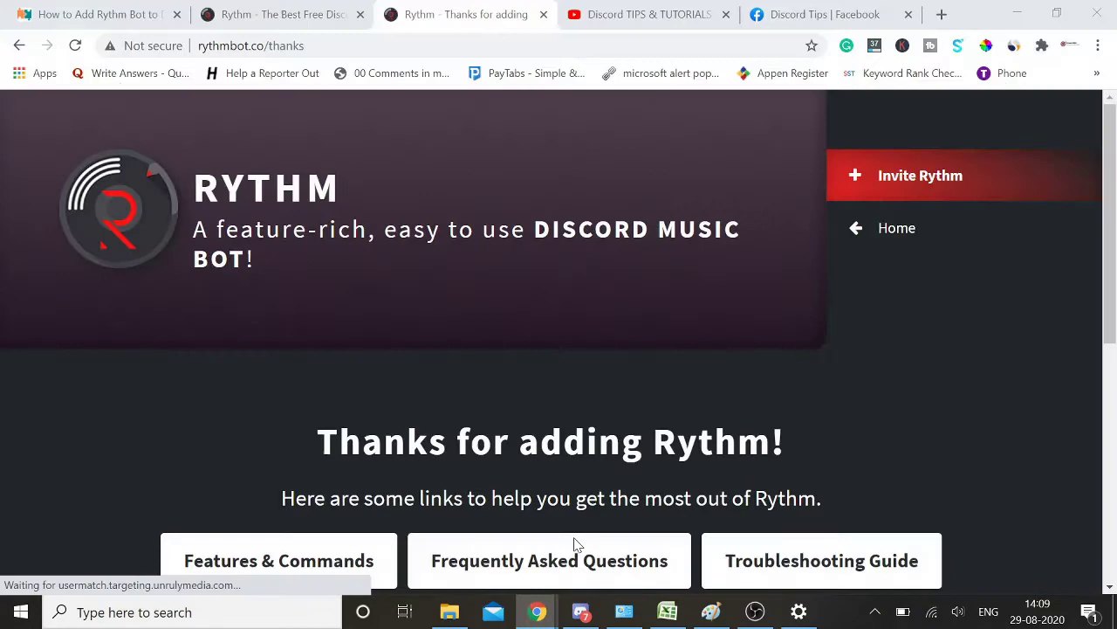
{"action": "left_click", "coordinate": [947, 25]}
{"action": "type", "text": "youtube.com/watch?v=hREpDi5Z_YU"}
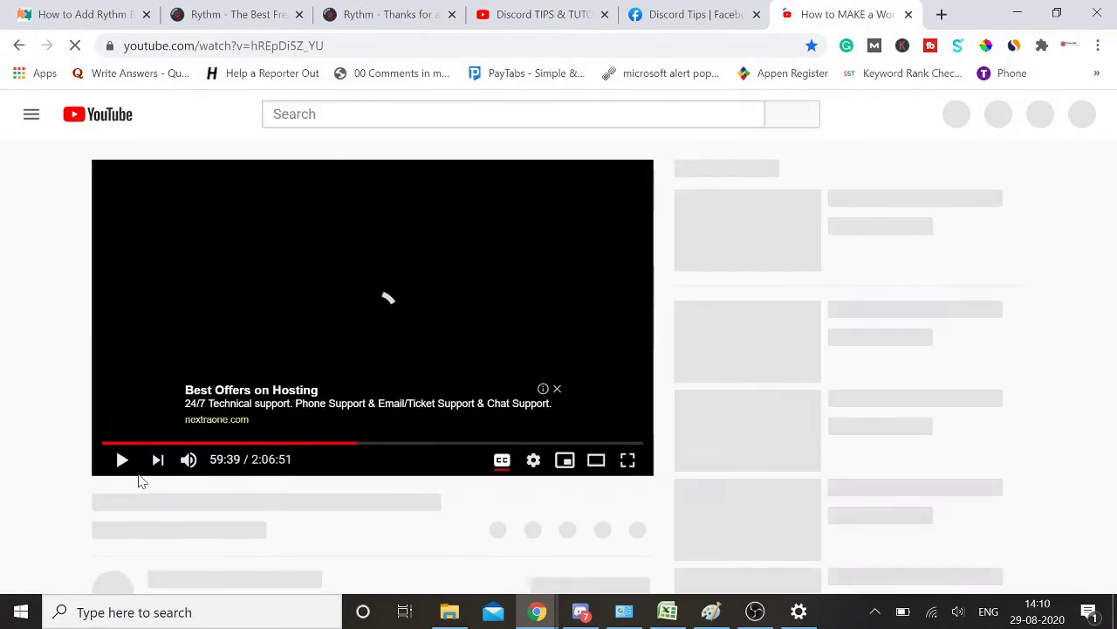
{"action": "left_click", "coordinate": [225, 114]}
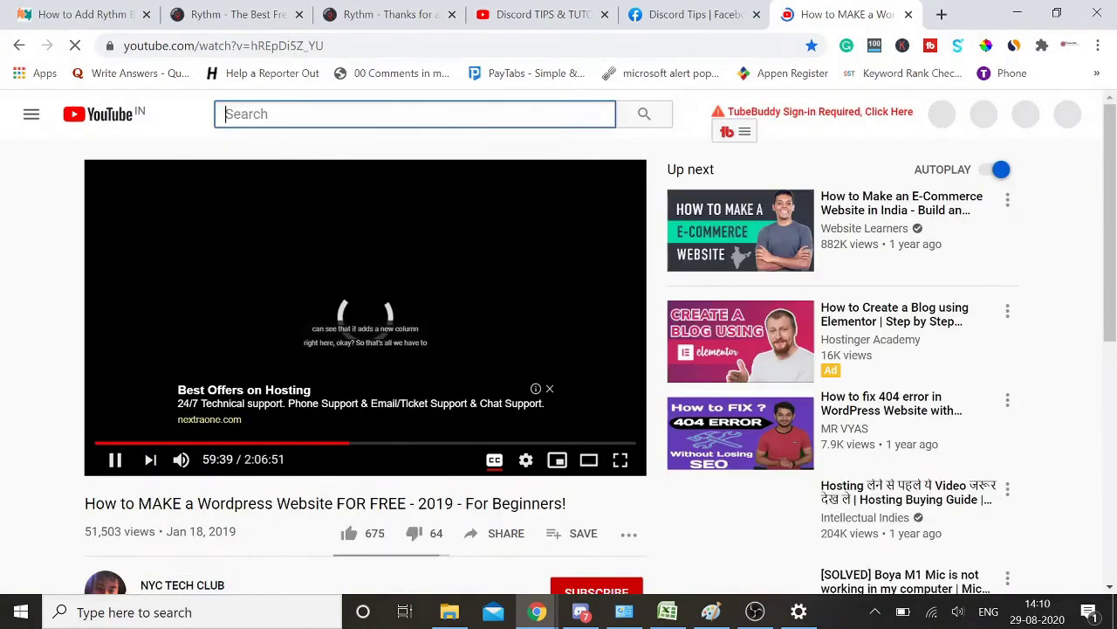
{"action": "type", "text": "bob marley"}
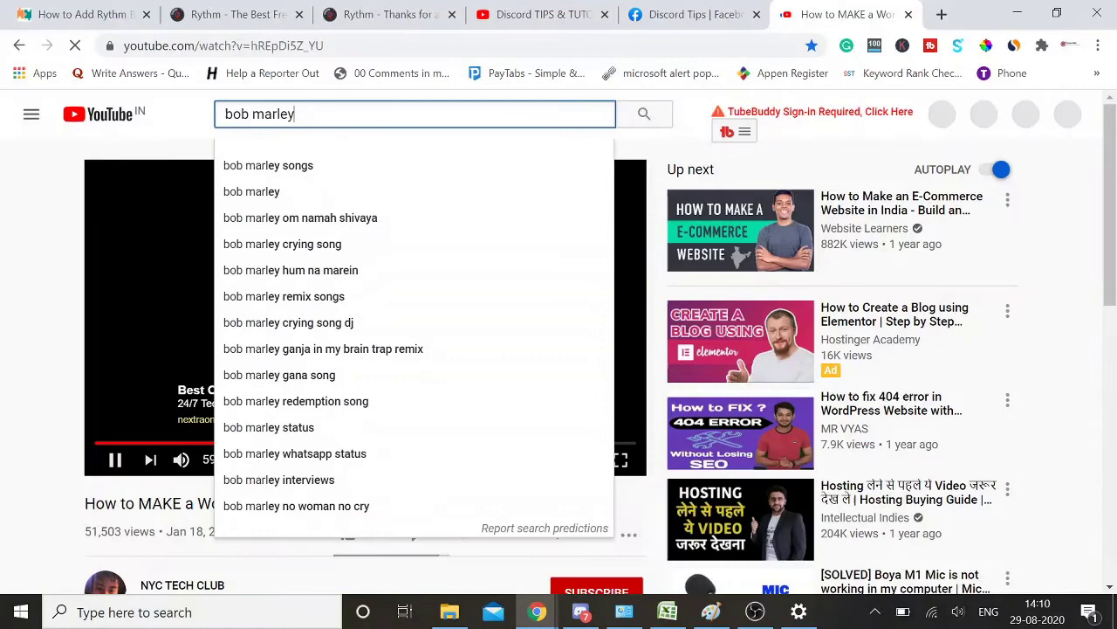
{"action": "key", "text": "Return"}
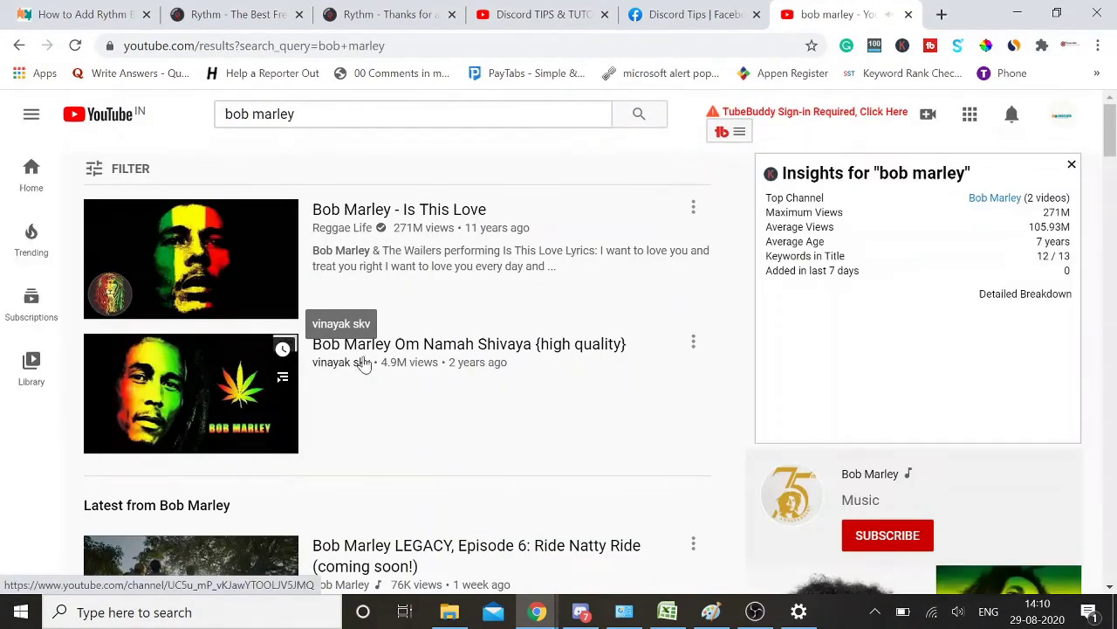
Step: Open the video "Bob Marley - Is This Love", copy its web address and pause playback
{"action": "left_click", "coordinate": [404, 216]}
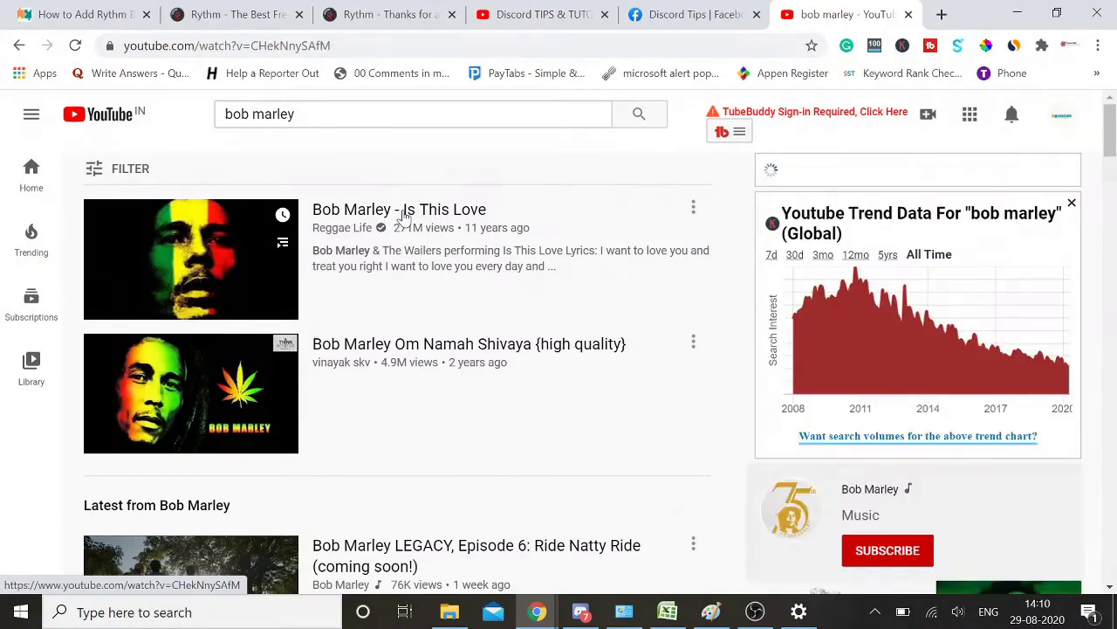
{"action": "left_click", "coordinate": [306, 46]}
{"action": "key", "text": "ctrl+c"}
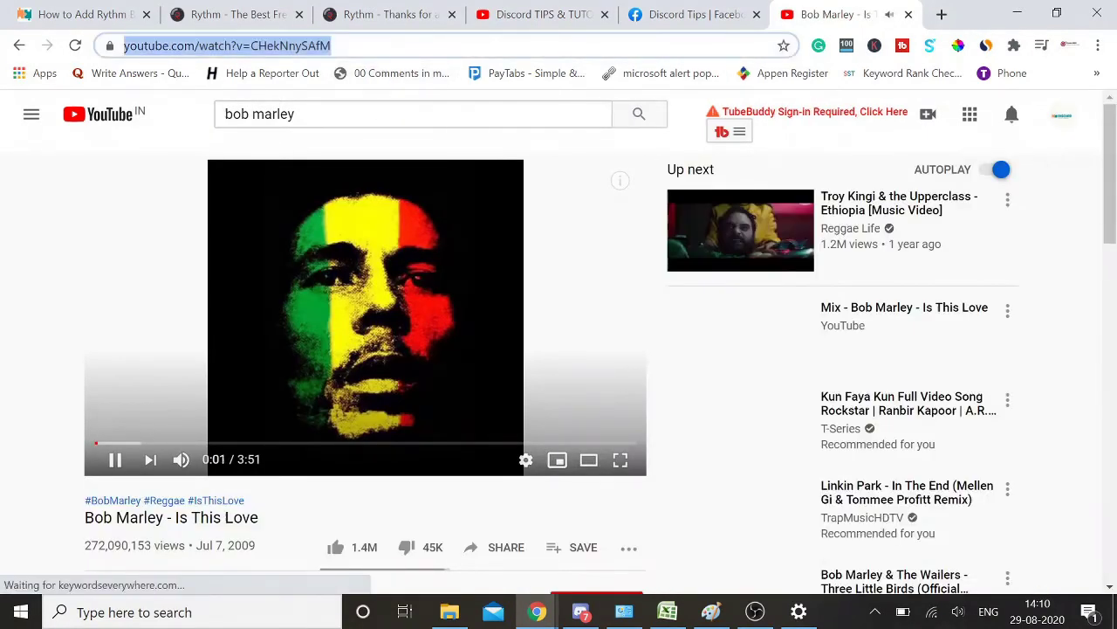
{"action": "left_click", "coordinate": [118, 461]}
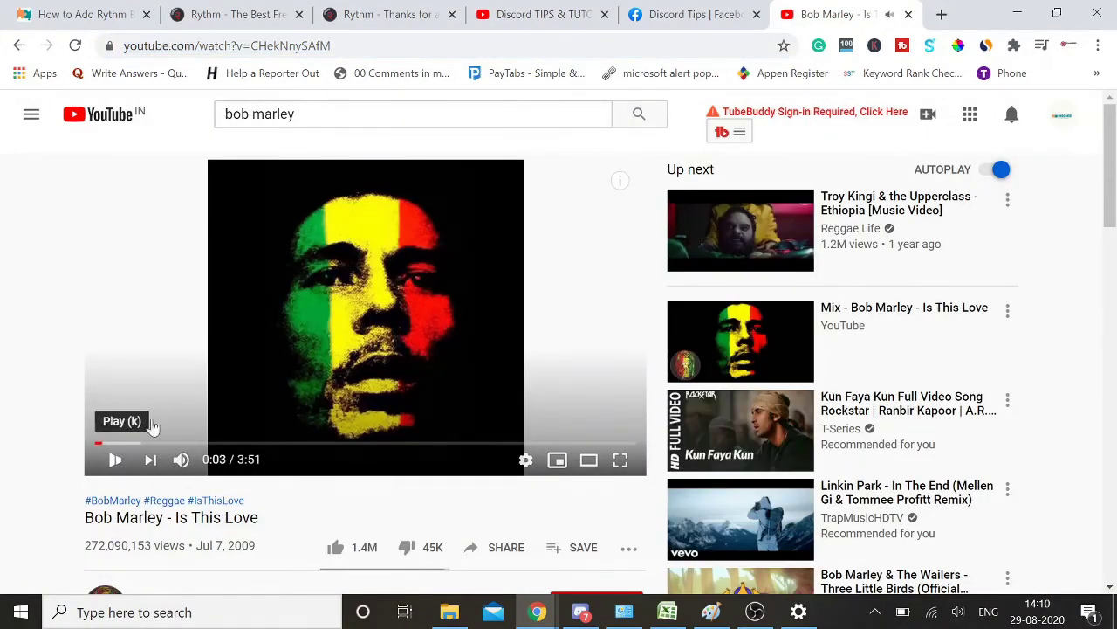
{"action": "left_click", "coordinate": [689, 14]}
{"action": "left_click", "coordinate": [530, 11]}
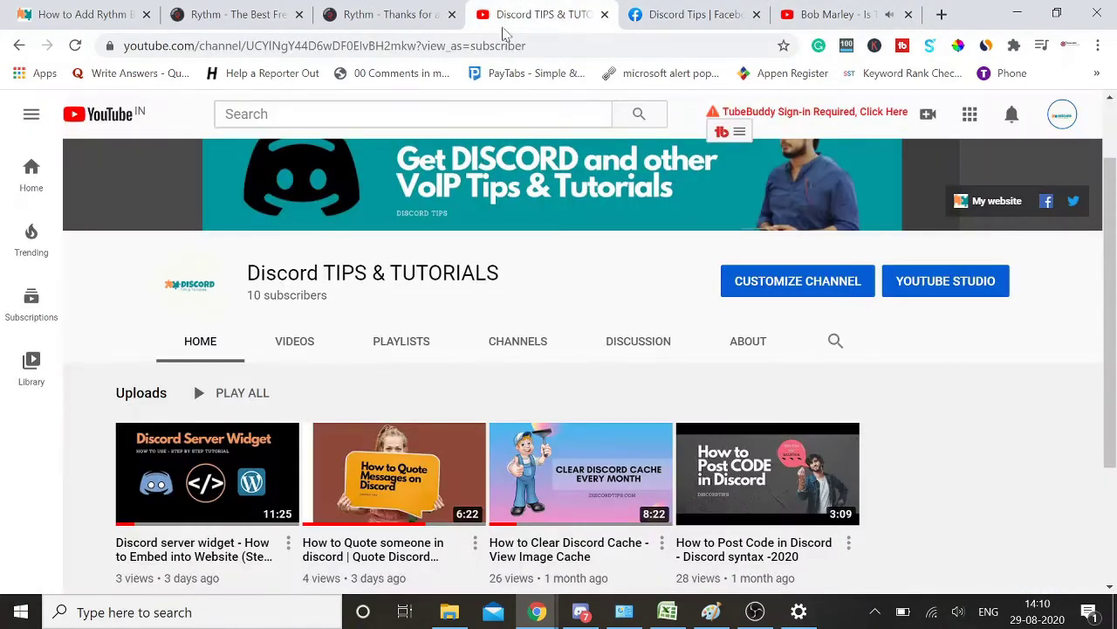
{"action": "left_click", "coordinate": [399, 12]}
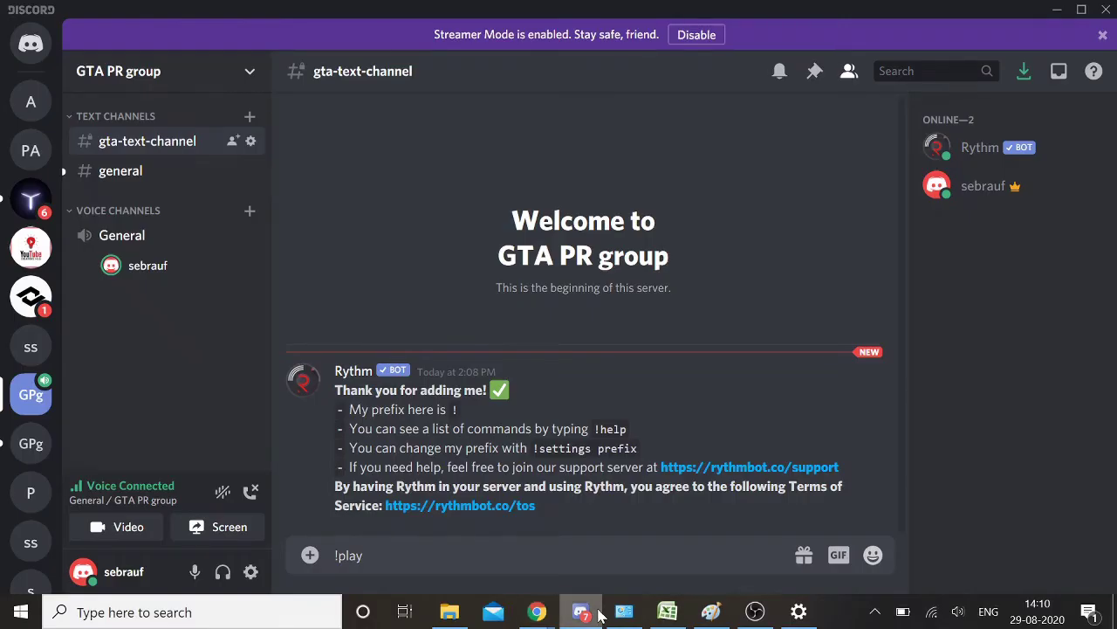
{"action": "left_click", "coordinate": [581, 611]}
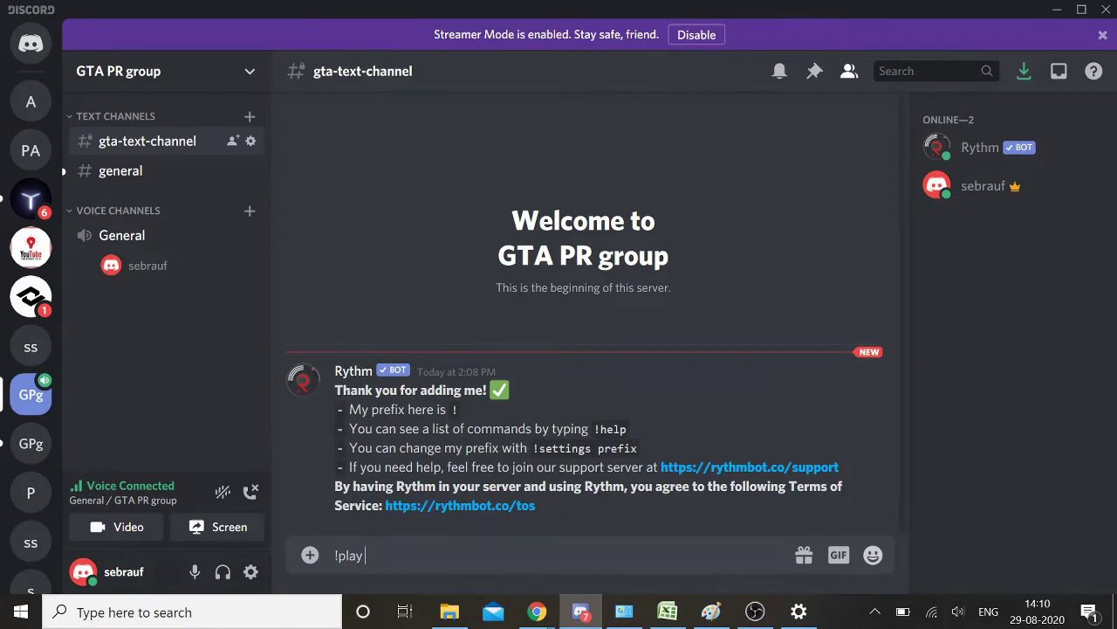
{"action": "key", "text": "ctrl+v"}
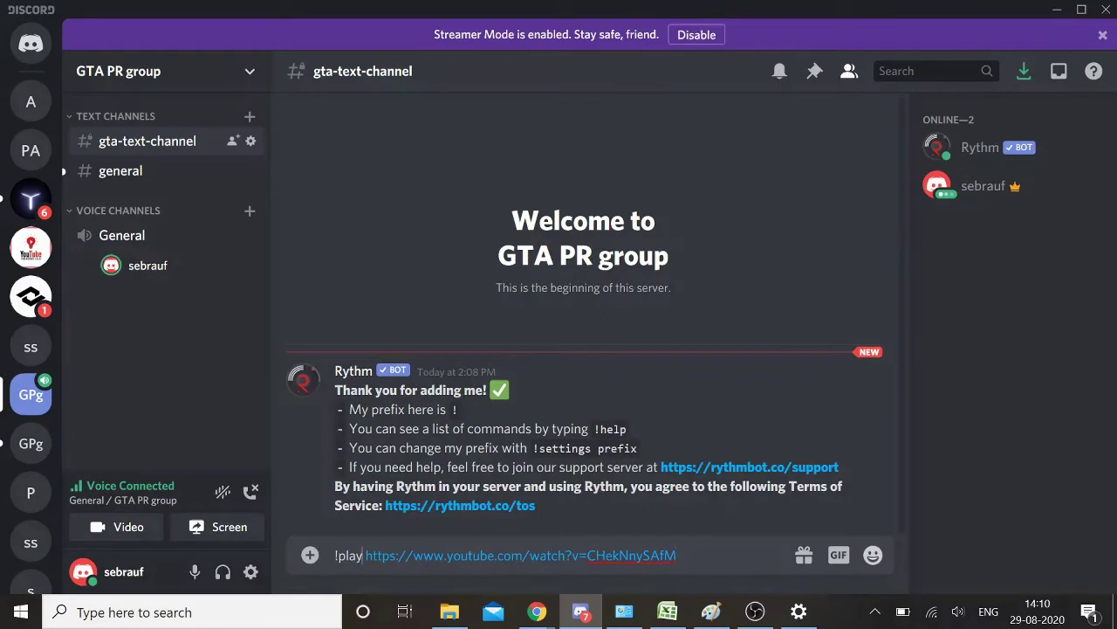
{"action": "left_click_drag", "start_coordinate": [363, 556], "coordinate": [337, 554]}
{"action": "left_click", "coordinate": [361, 555]}
{"action": "key", "text": "Return"}
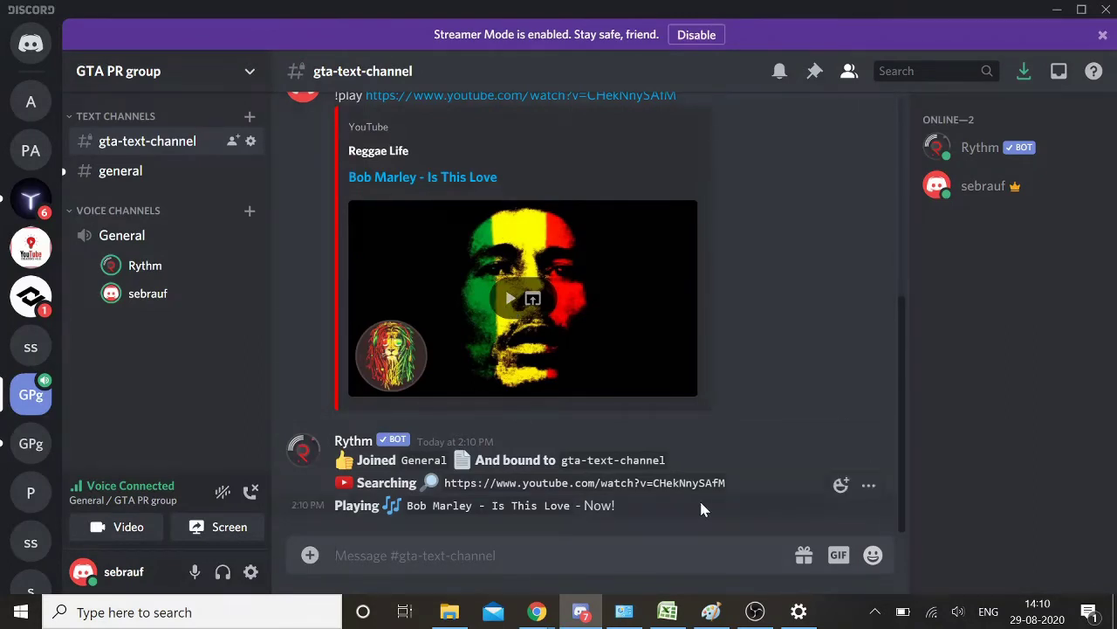
{"action": "left_click", "coordinate": [510, 301]}
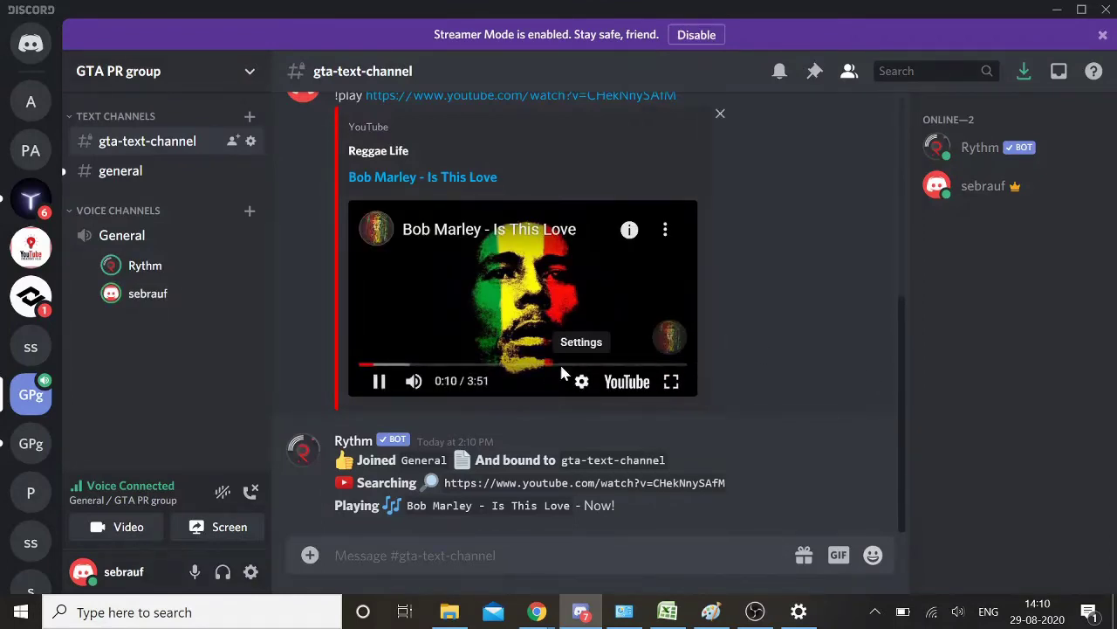
Step: Lower the Rythm bot's user volume in the General voice channel to near its minimum
{"action": "right_click", "coordinate": [185, 272]}
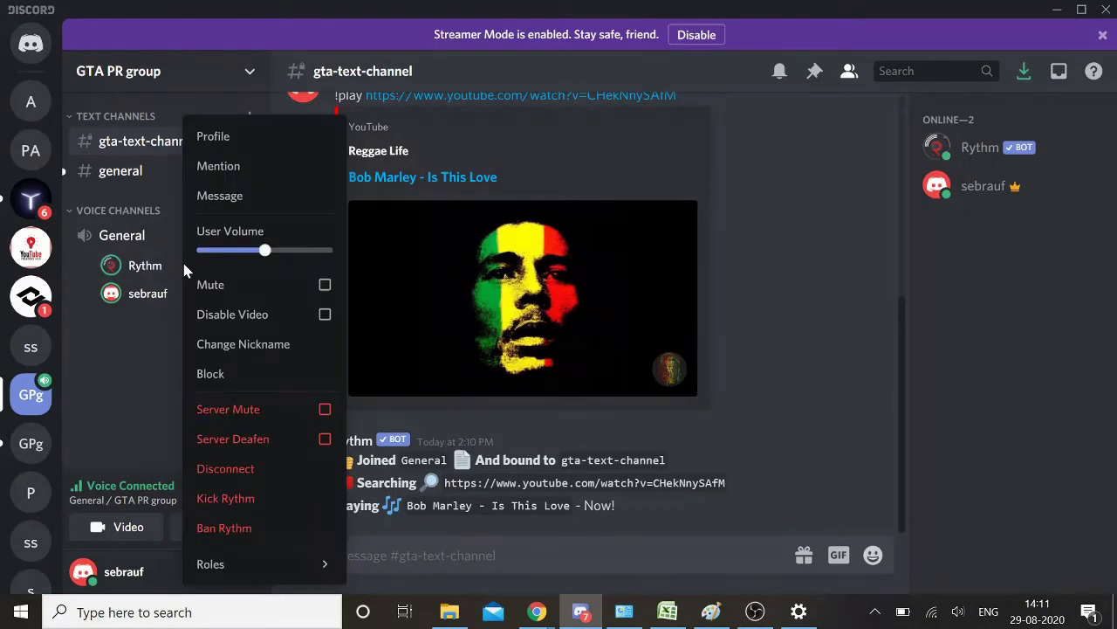
{"action": "left_click_drag", "start_coordinate": [265, 250], "coordinate": [207, 250]}
{"action": "left_click_drag", "start_coordinate": [208, 249], "coordinate": [209, 251]}
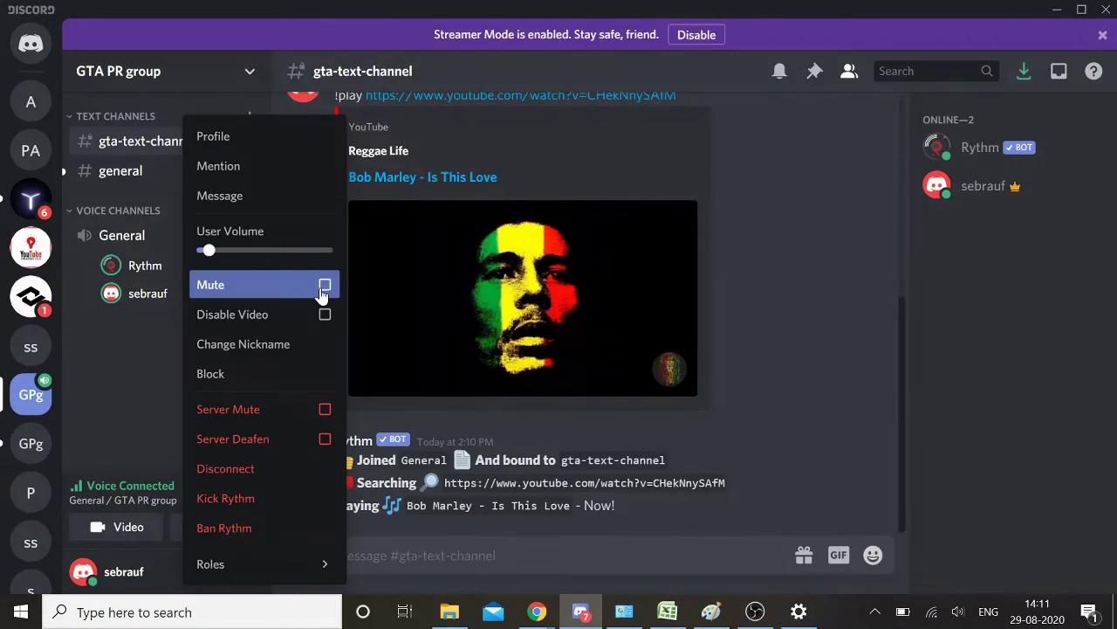
Step: Close the Rythm bot's options, switch to Chrome and find the list of Rythm commands in the discordtips.com article
{"action": "left_click", "coordinate": [121, 351]}
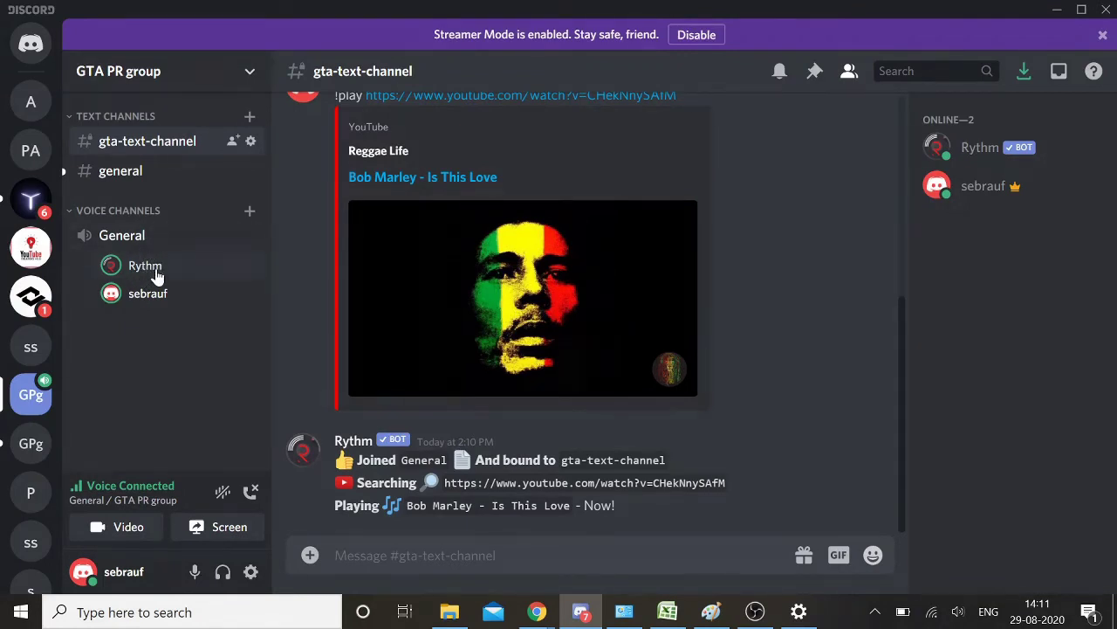
{"action": "mouse_move", "coordinate": [537, 611]}
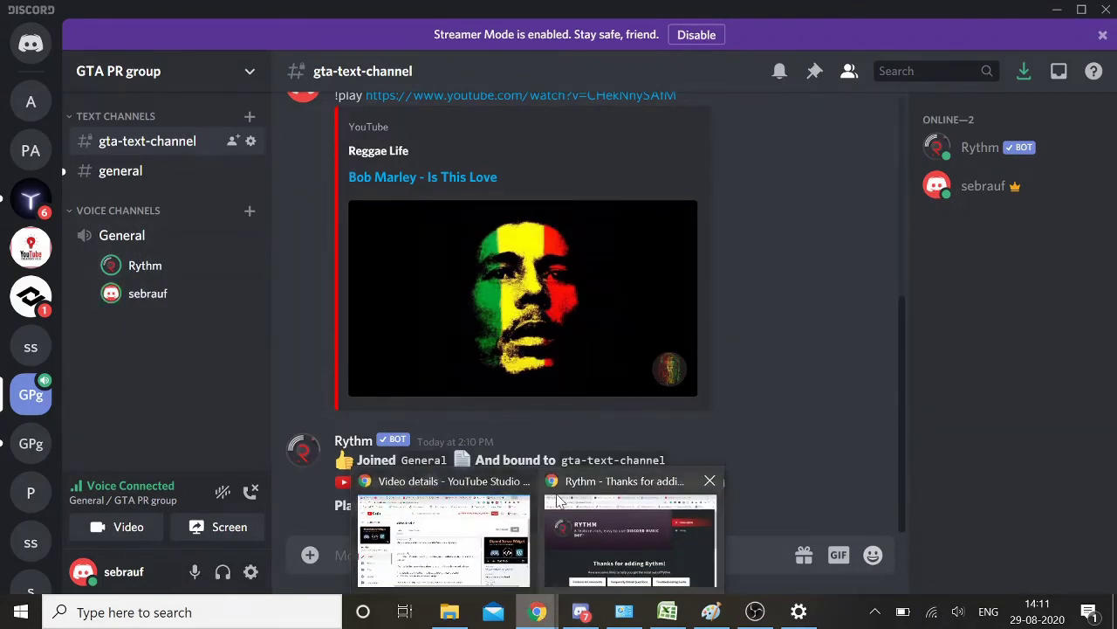
{"action": "left_click", "coordinate": [611, 532]}
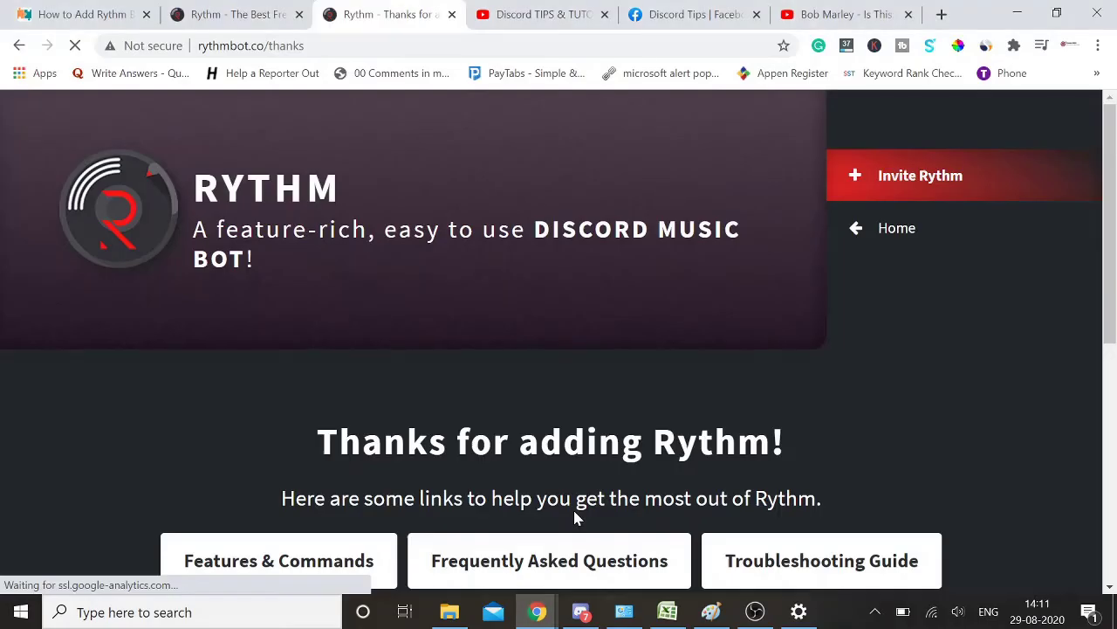
{"action": "left_click", "coordinate": [83, 14]}
{"action": "scroll", "coordinate": [563, 418], "scroll_direction": "down", "scroll_amount": 5}
{"action": "scroll", "coordinate": [564, 415], "scroll_direction": "down", "scroll_amount": 20}
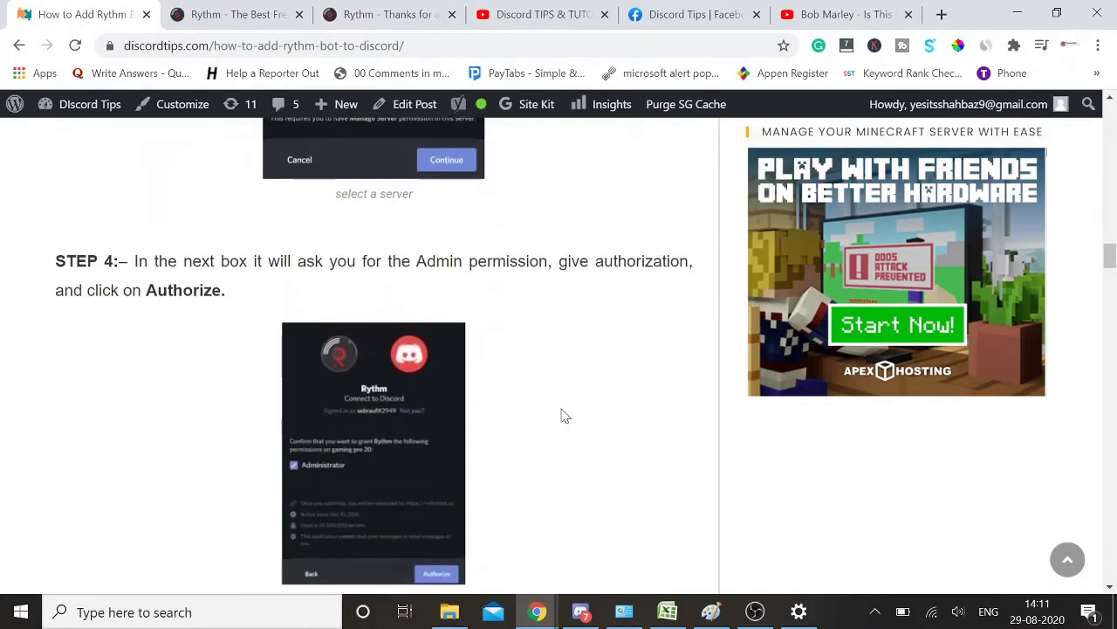
{"action": "scroll", "coordinate": [563, 415], "scroll_direction": "down", "scroll_amount": 2}
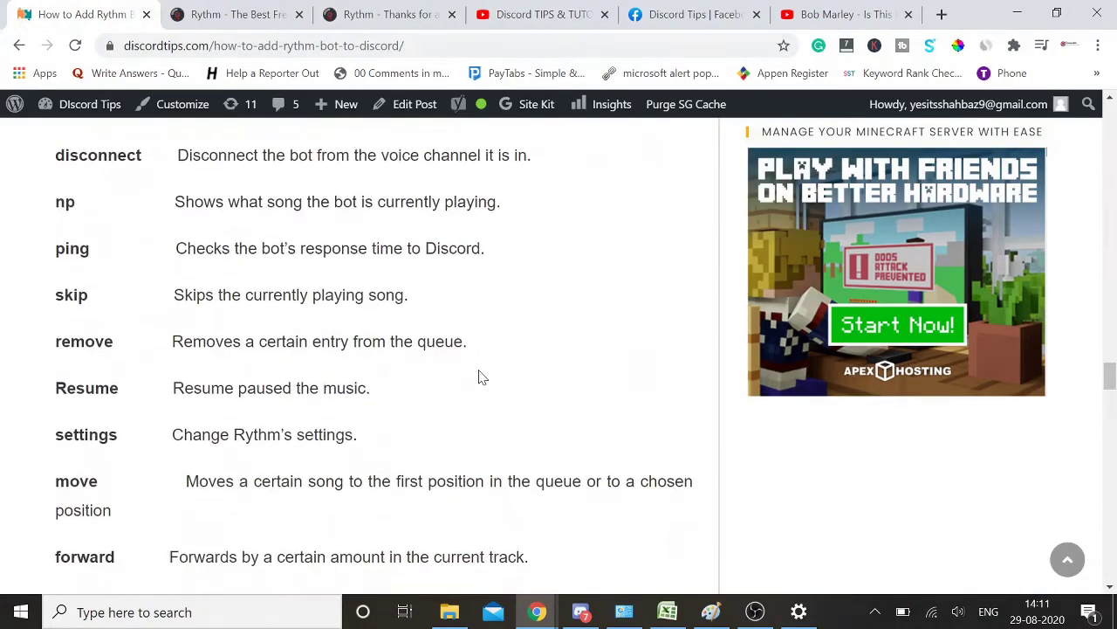
{"action": "scroll", "coordinate": [112, 262], "scroll_direction": "up", "scroll_amount": 2}
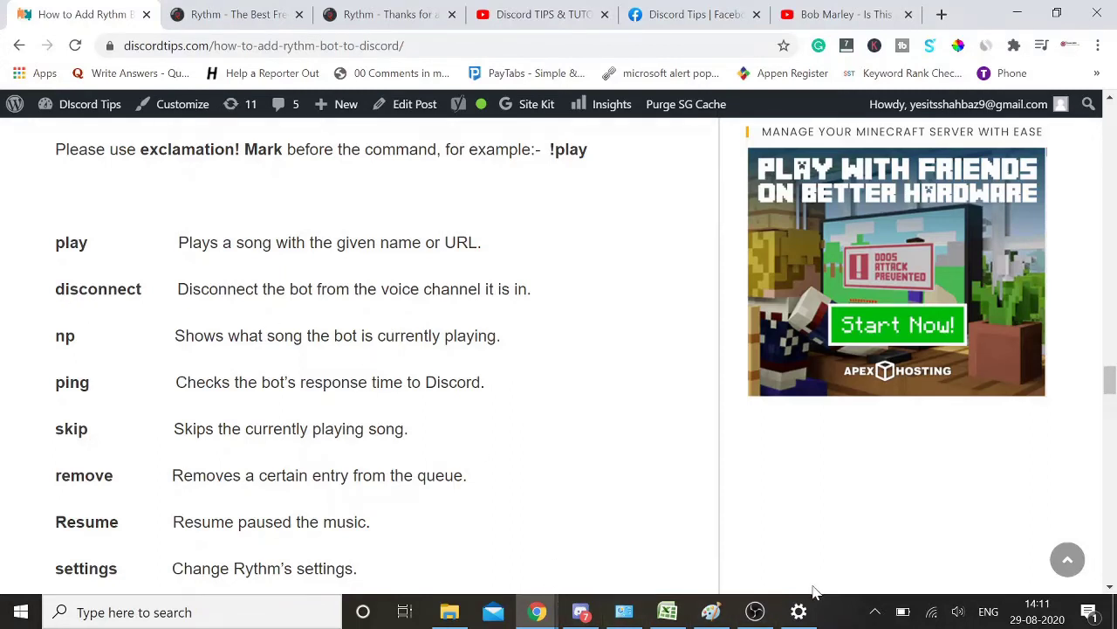
Step: Switch to Discord, send the !disconnect command in gta-text-channel and pause the embedded Bob Marley video
{"action": "left_click", "coordinate": [583, 614]}
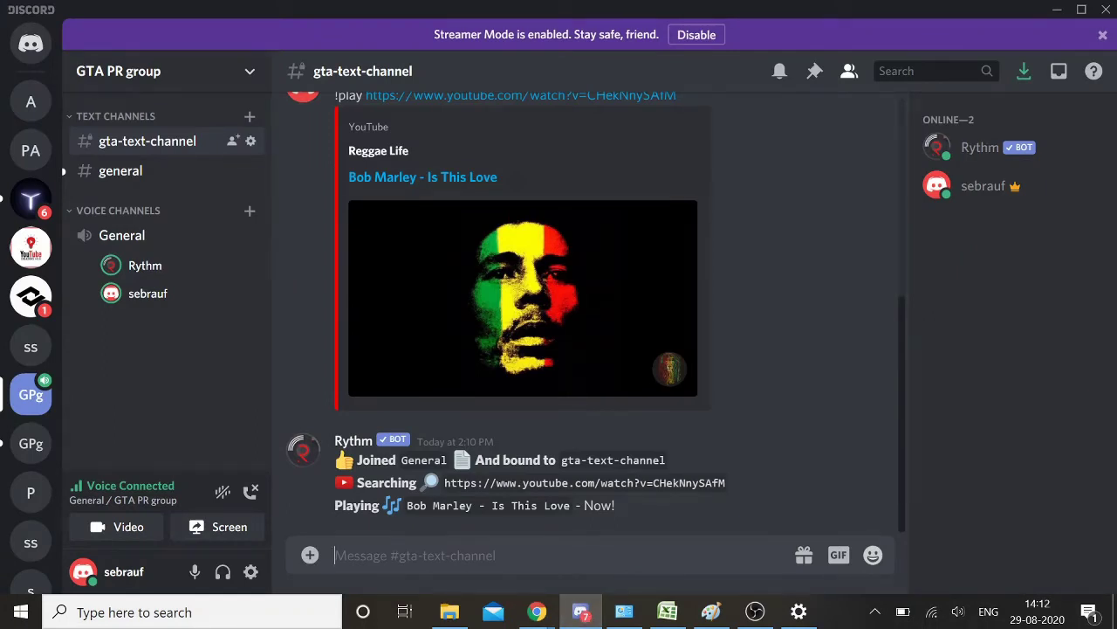
{"action": "type", "text": "!disco"}
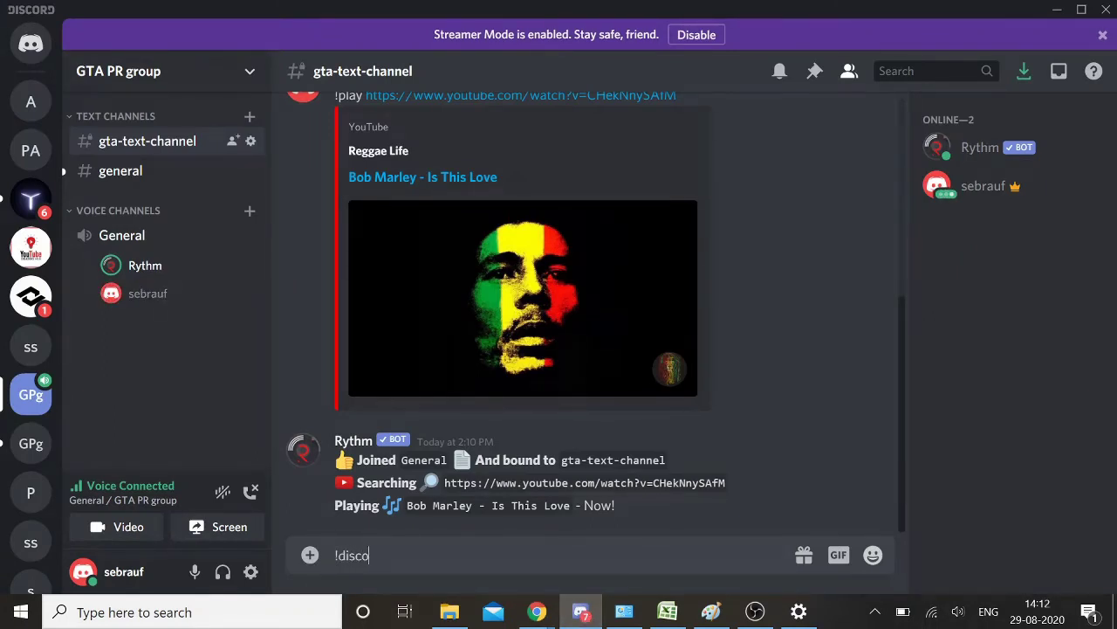
{"action": "type", "text": "nnect"}
{"action": "key", "text": "Return"}
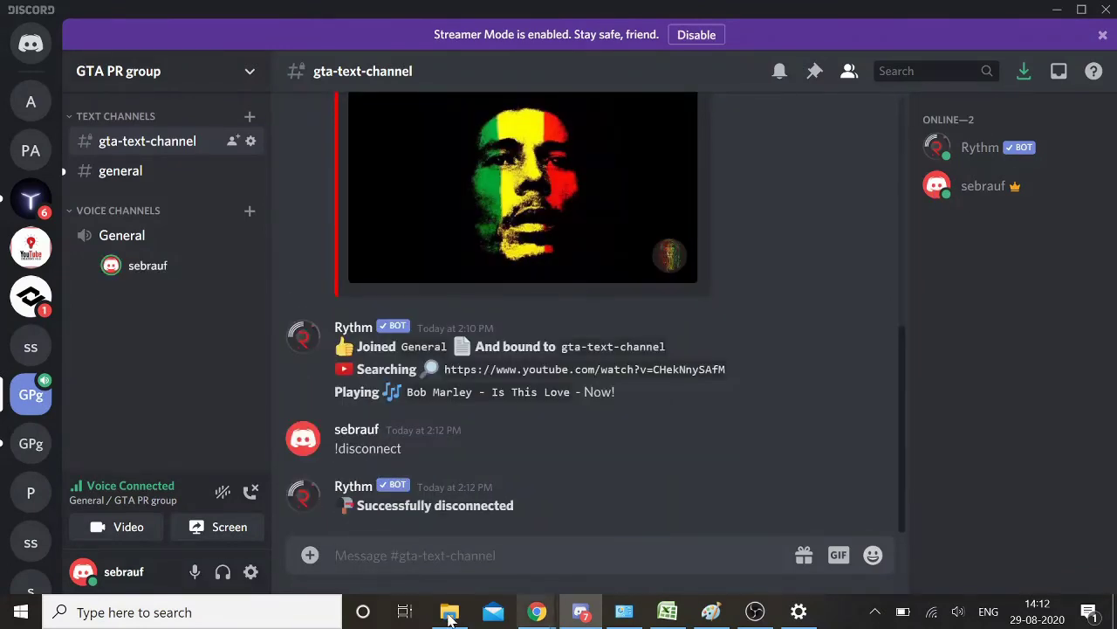
{"action": "mouse_move", "coordinate": [476, 129]}
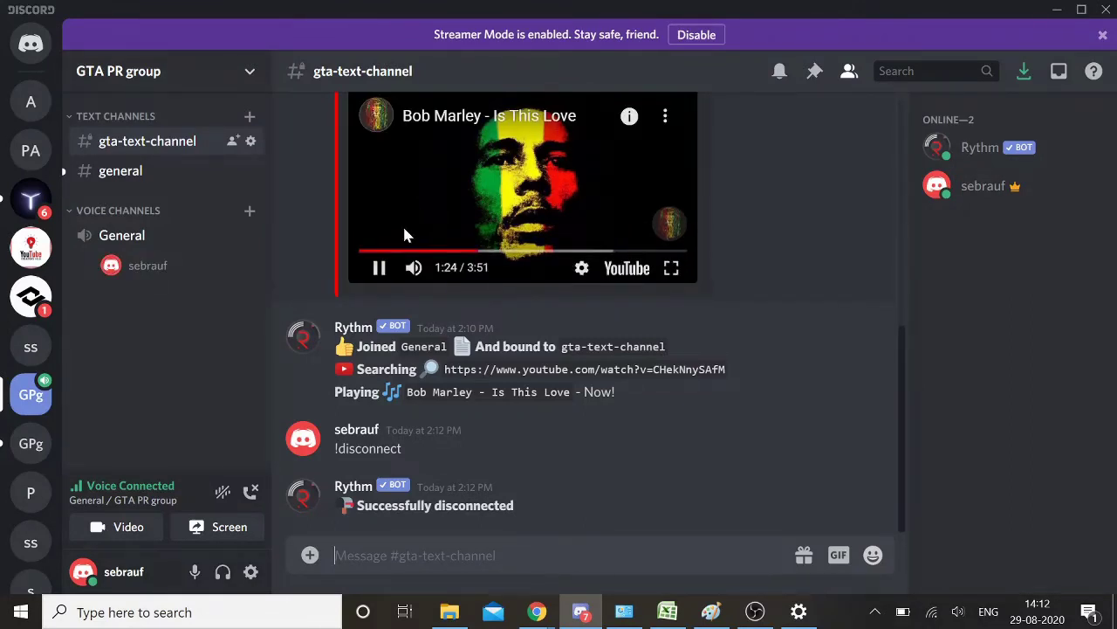
{"action": "left_click", "coordinate": [379, 271]}
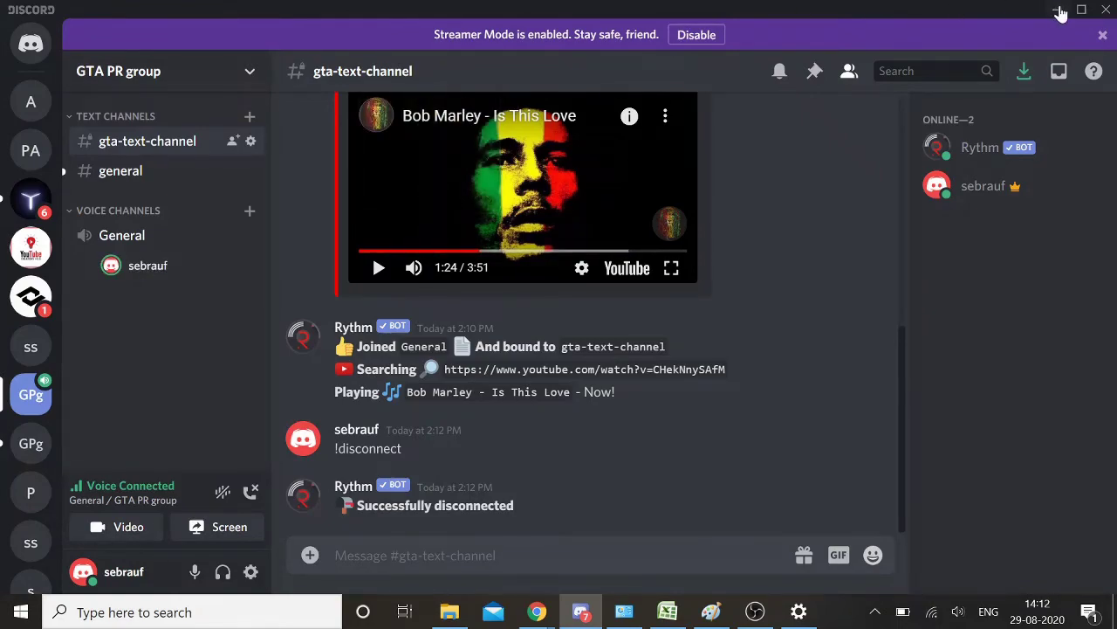
Step: Return to the discordtips.com article in Chrome and review the Rythm commands, the troubleshooting section, the setup steps and the list of best music bots
{"action": "left_click", "coordinate": [1059, 11]}
{"action": "scroll", "coordinate": [103, 339], "scroll_direction": "down", "scroll_amount": 3}
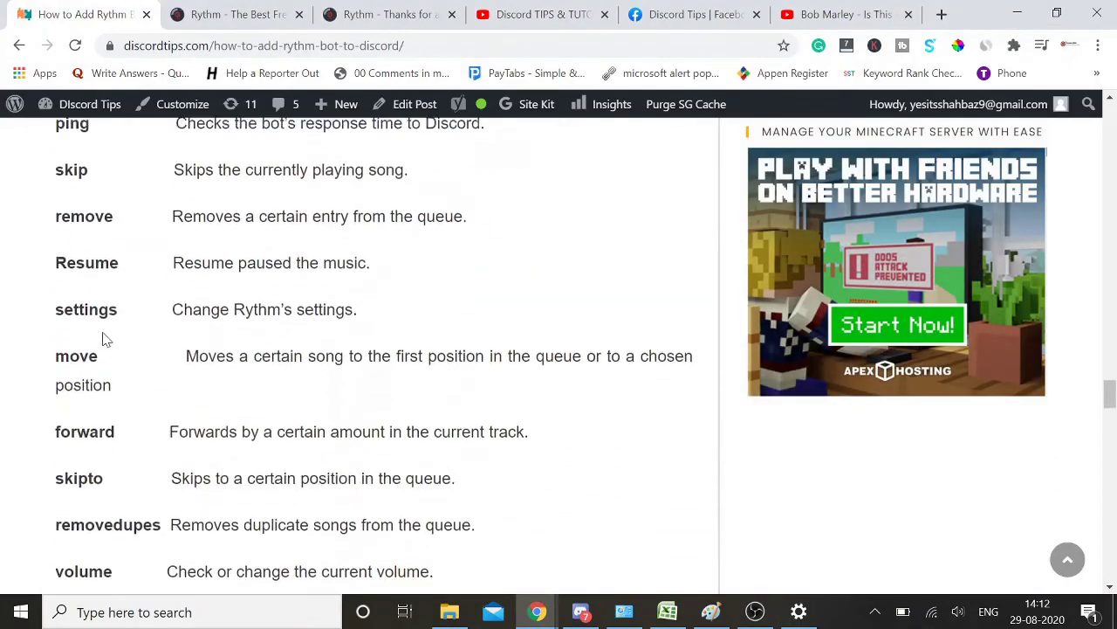
{"action": "scroll", "coordinate": [366, 401], "scroll_direction": "up", "scroll_amount": 3}
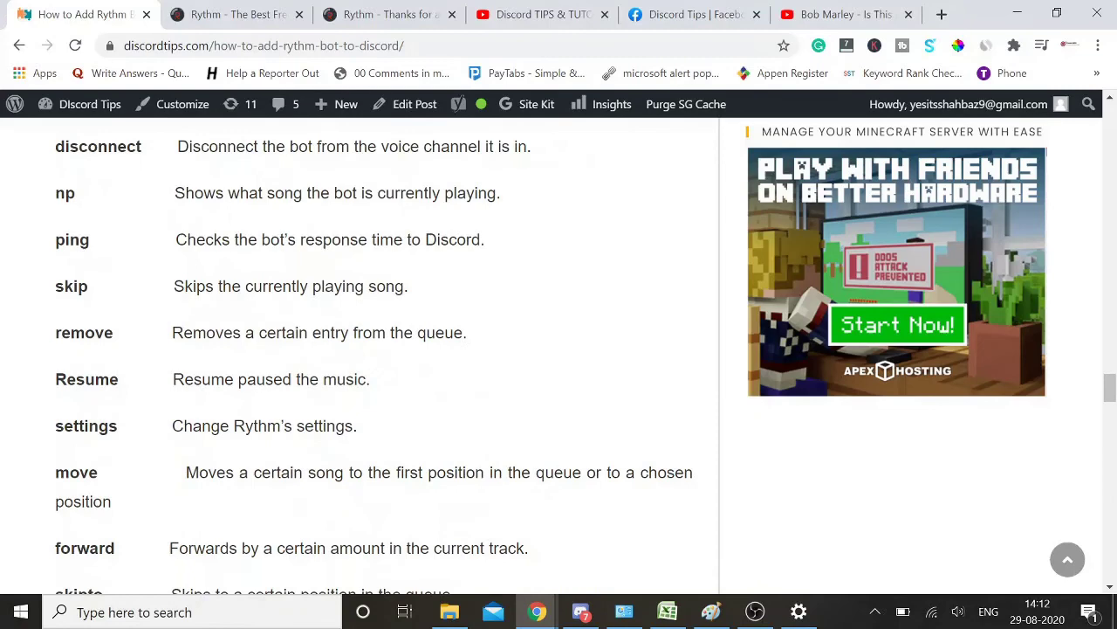
{"action": "scroll", "coordinate": [145, 400], "scroll_direction": "up", "scroll_amount": 2}
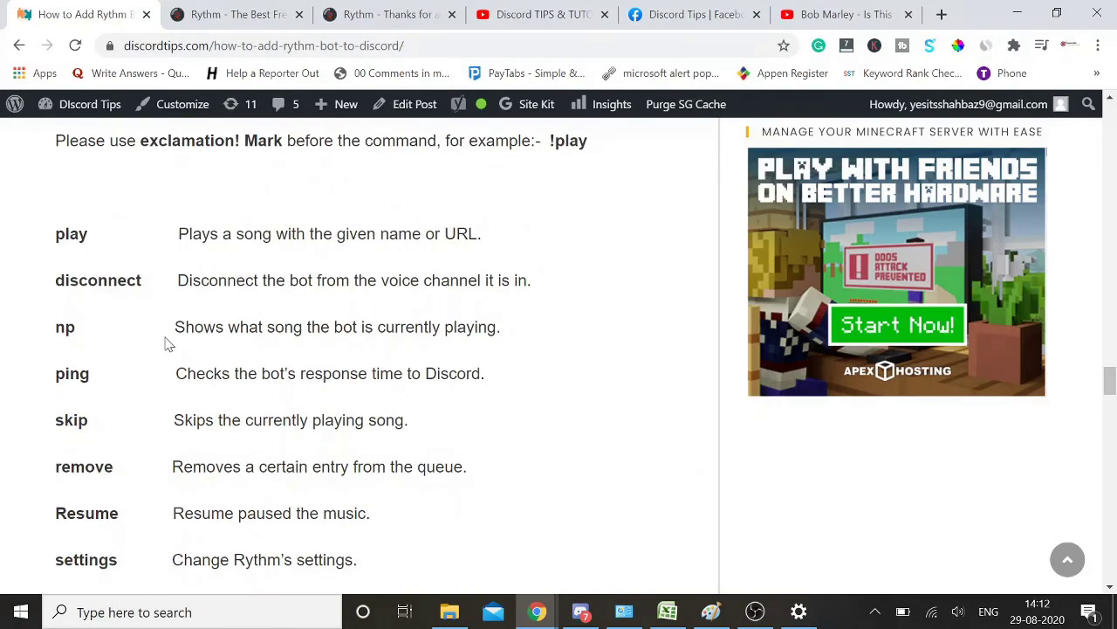
{"action": "scroll", "coordinate": [169, 343], "scroll_direction": "up", "scroll_amount": 8}
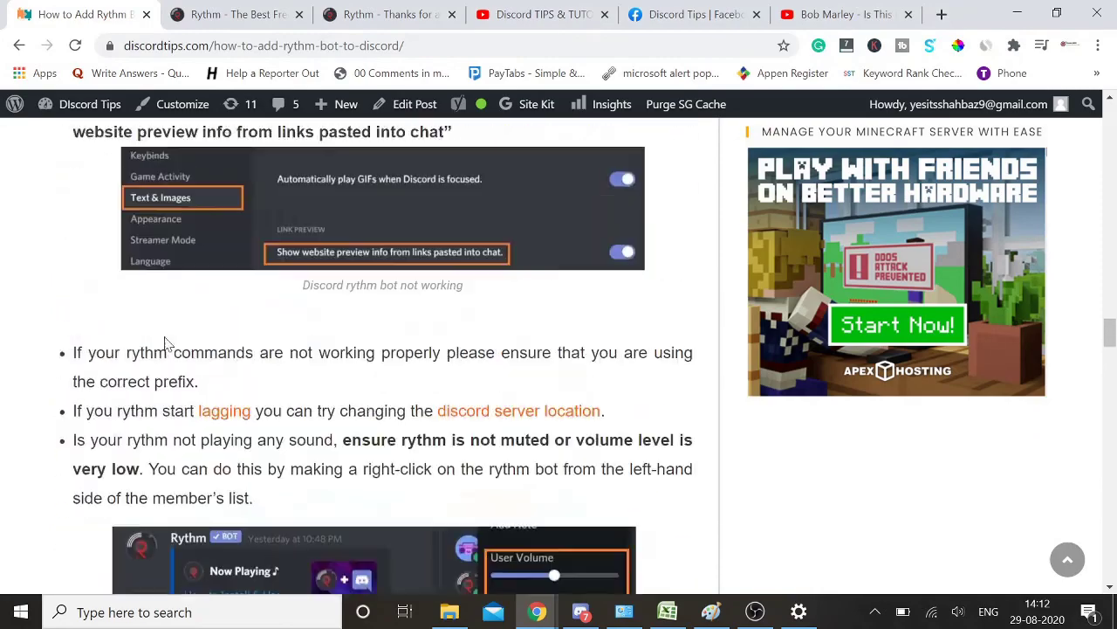
{"action": "scroll", "coordinate": [169, 343], "scroll_direction": "up", "scroll_amount": 7}
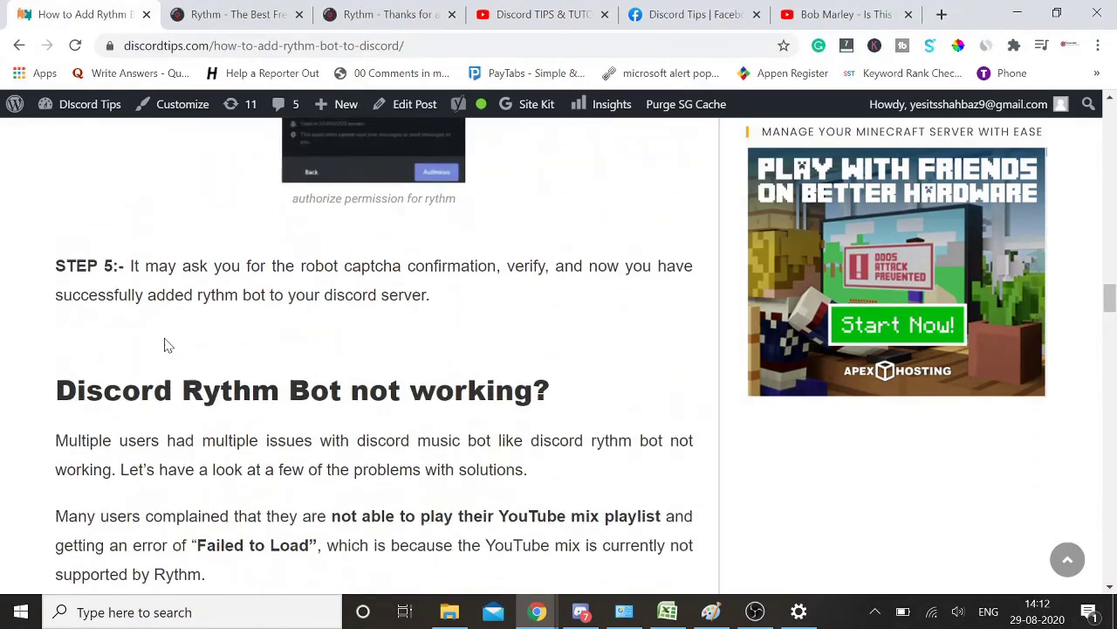
{"action": "scroll", "coordinate": [168, 343], "scroll_direction": "up", "scroll_amount": 10}
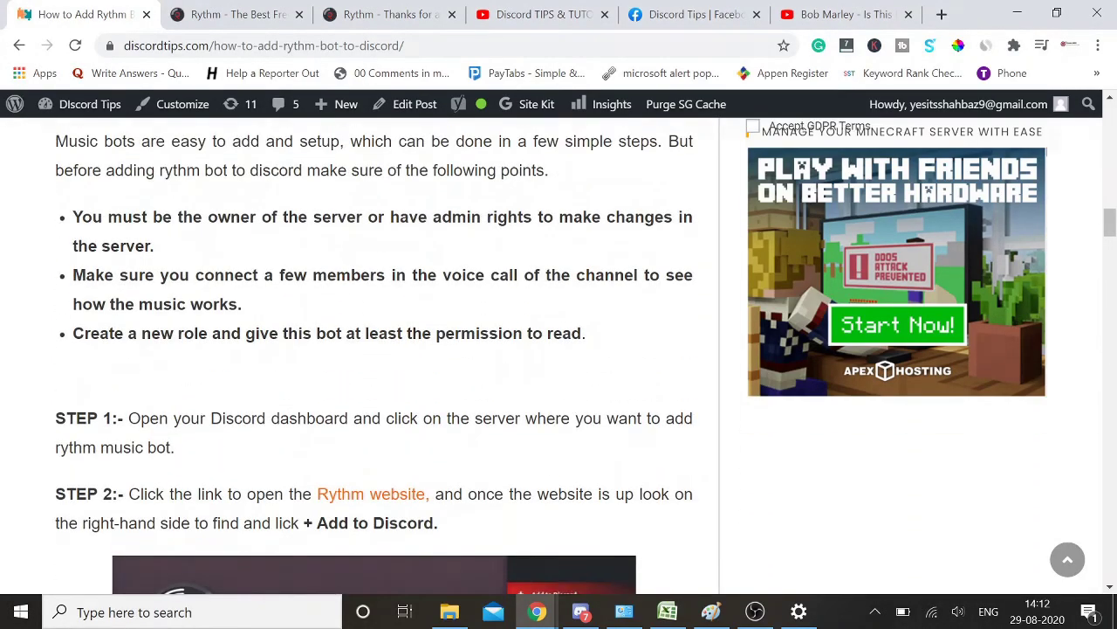
{"action": "scroll", "coordinate": [169, 343], "scroll_direction": "up", "scroll_amount": 6}
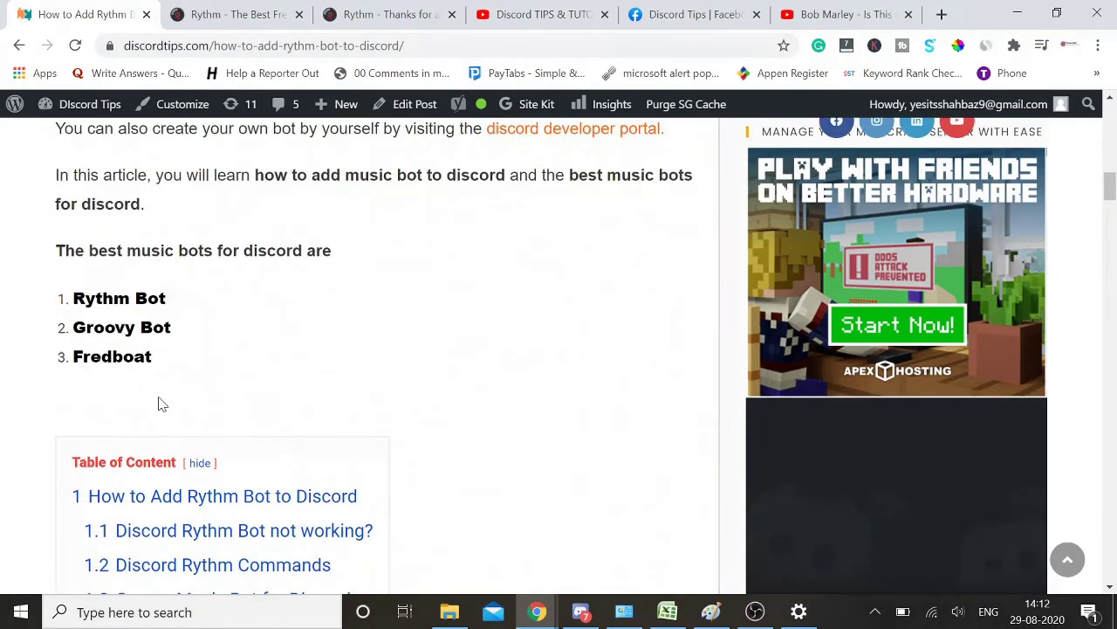